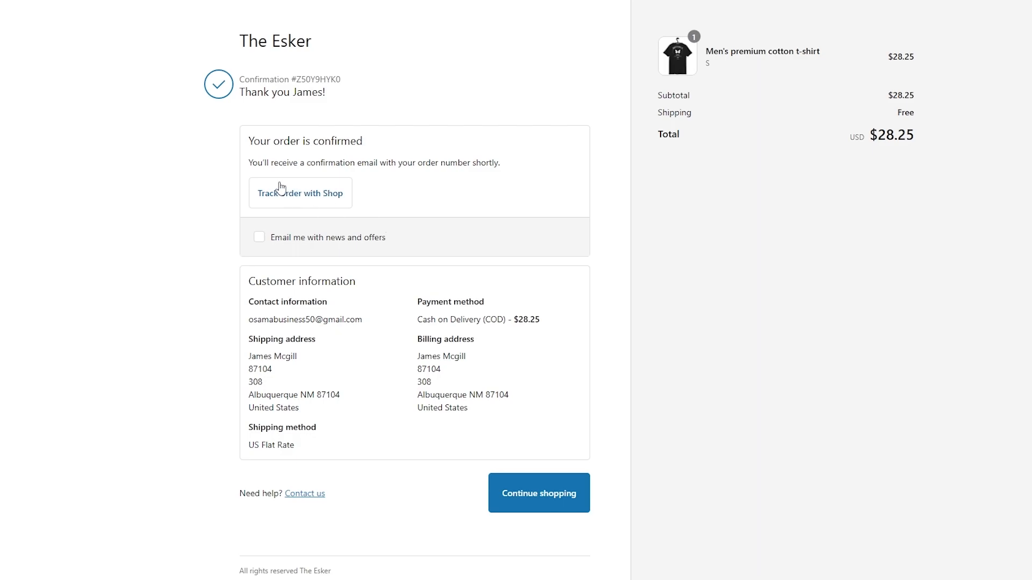
Check the order confirmation page's Shop tracking QR code, then highlight the confirmation number
click(307, 192)
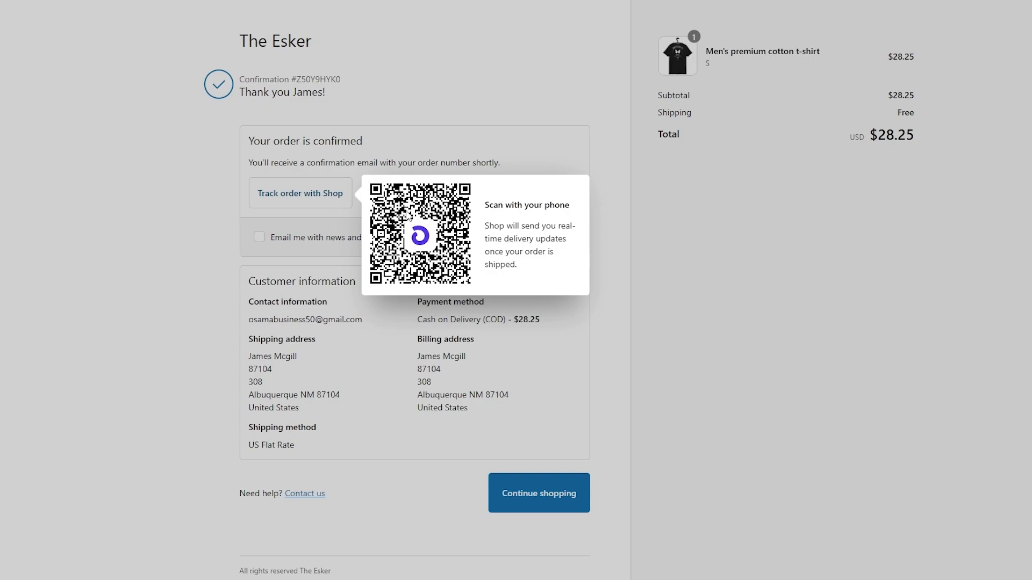
click(420, 116)
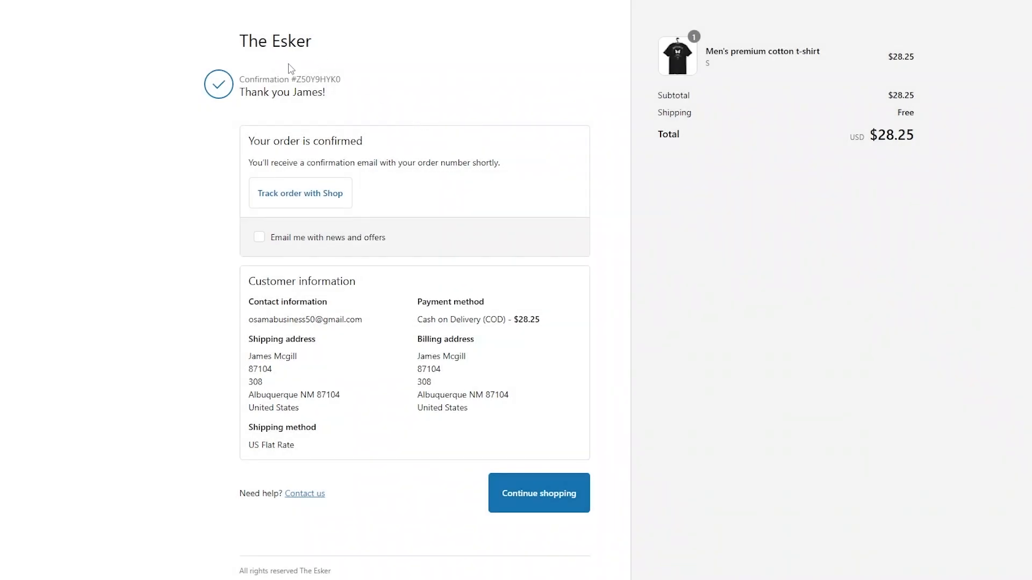
drag(290, 81, 342, 86)
click(360, 81)
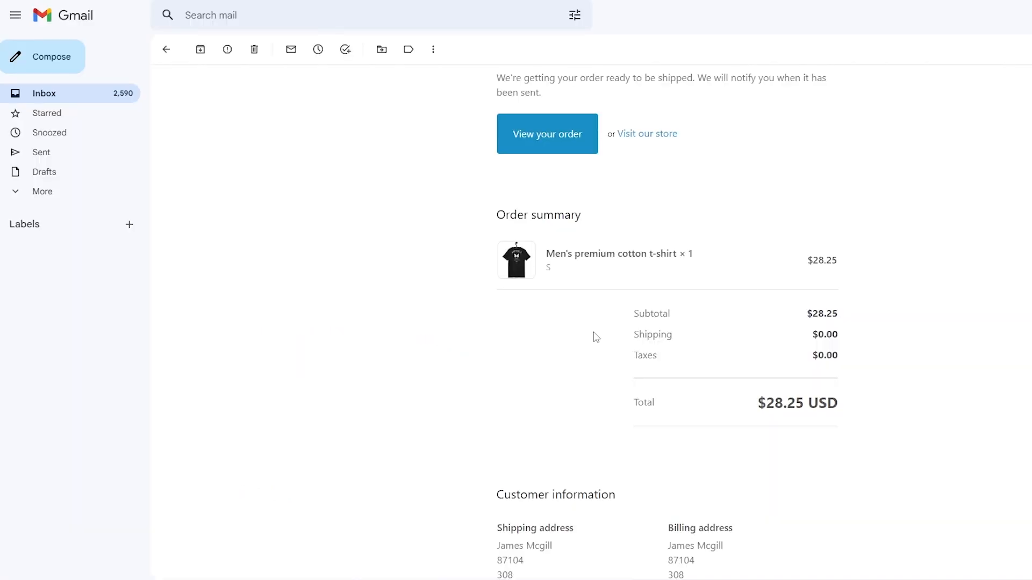
Switch to Gmail and review the order confirmation email, including its order number, store links and order summary
scroll(596, 337, up, 3)
scroll(596, 337, down, 1)
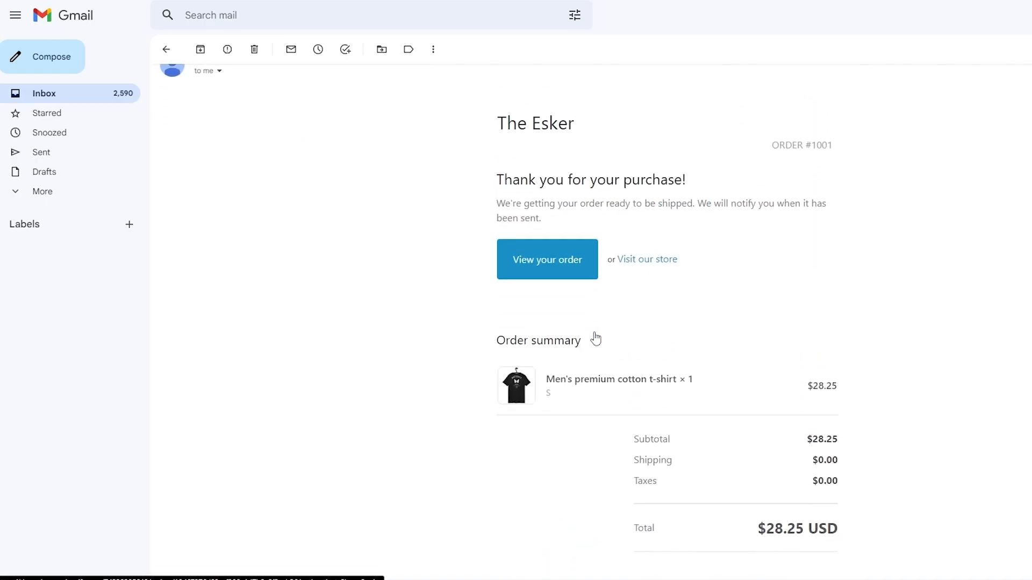
drag(774, 138, 829, 138)
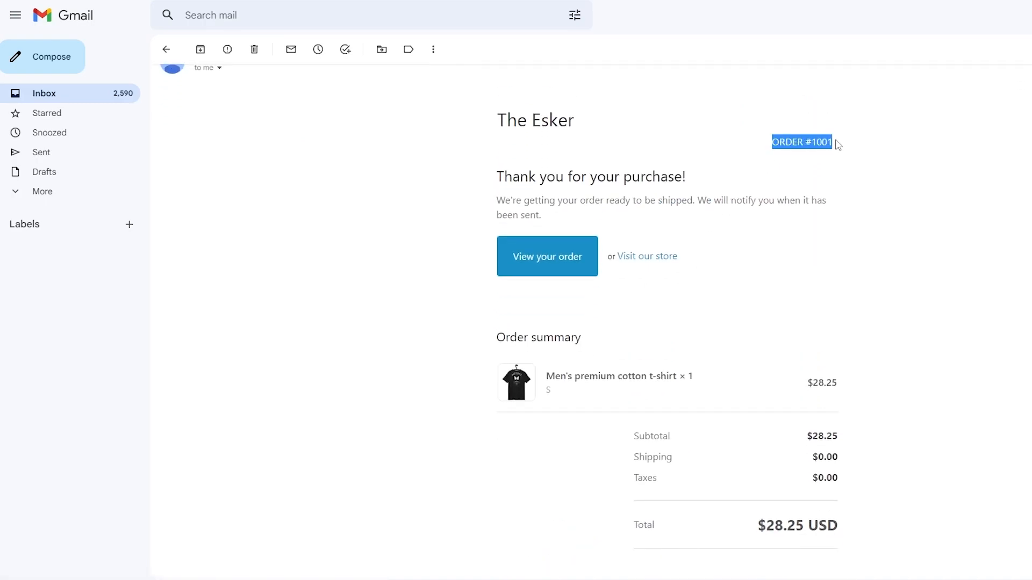
click(848, 154)
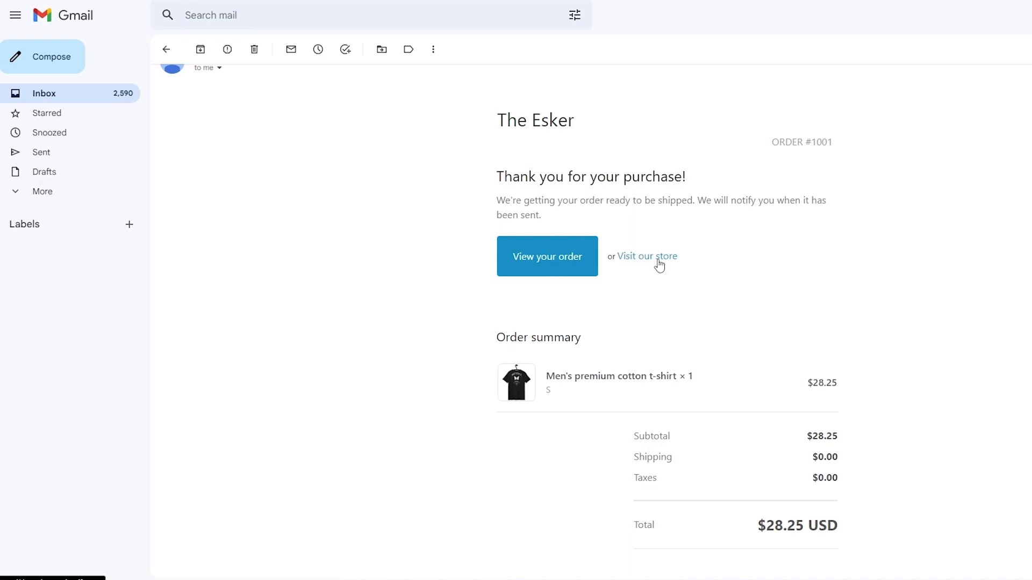
scroll(659, 265, down, 1)
scroll(659, 266, up, 1)
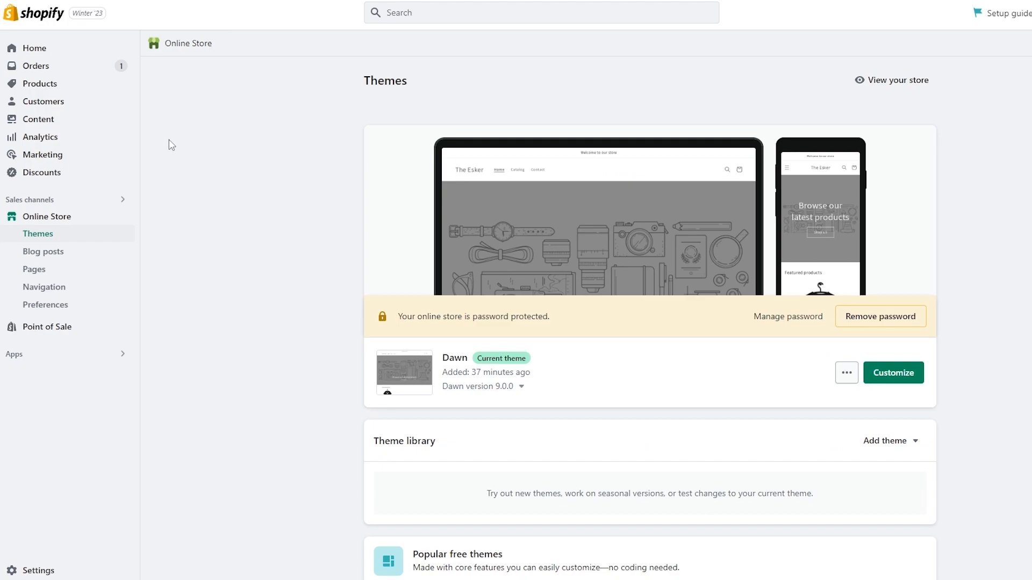
Switch to the Shopify admin, open the customer's t-shirt order and start a fulfillment request for it
click(50, 68)
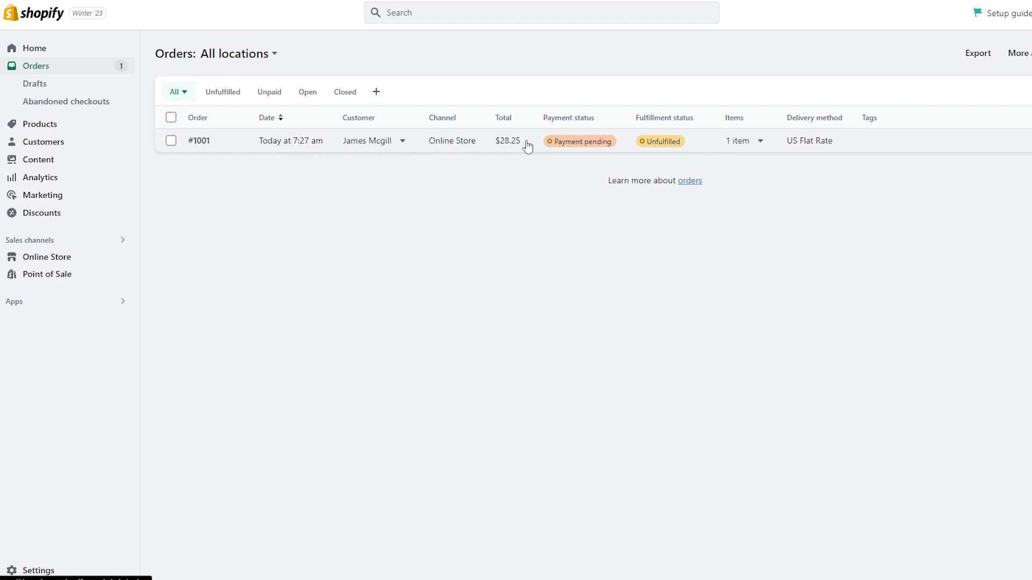
click(869, 148)
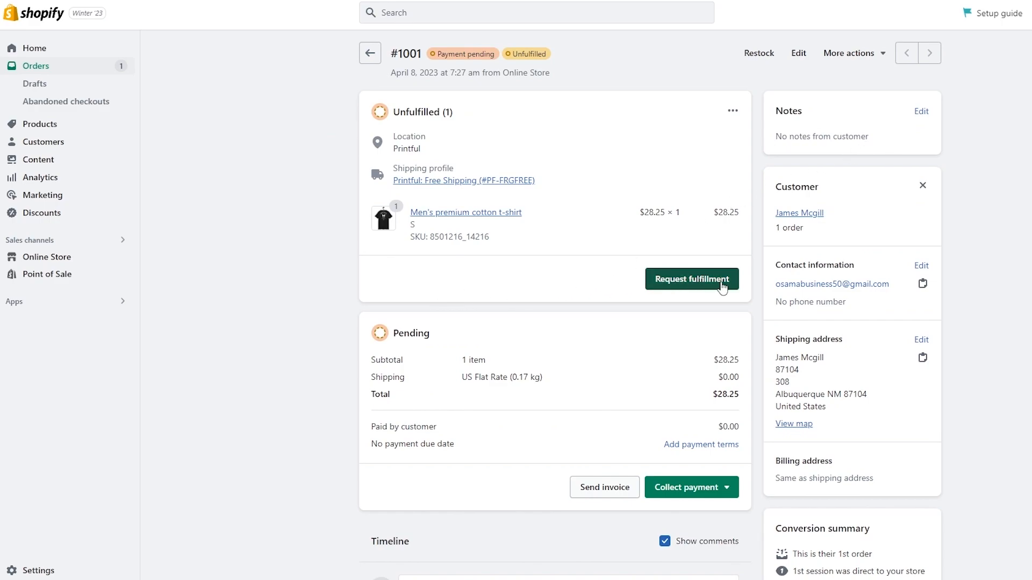
click(693, 279)
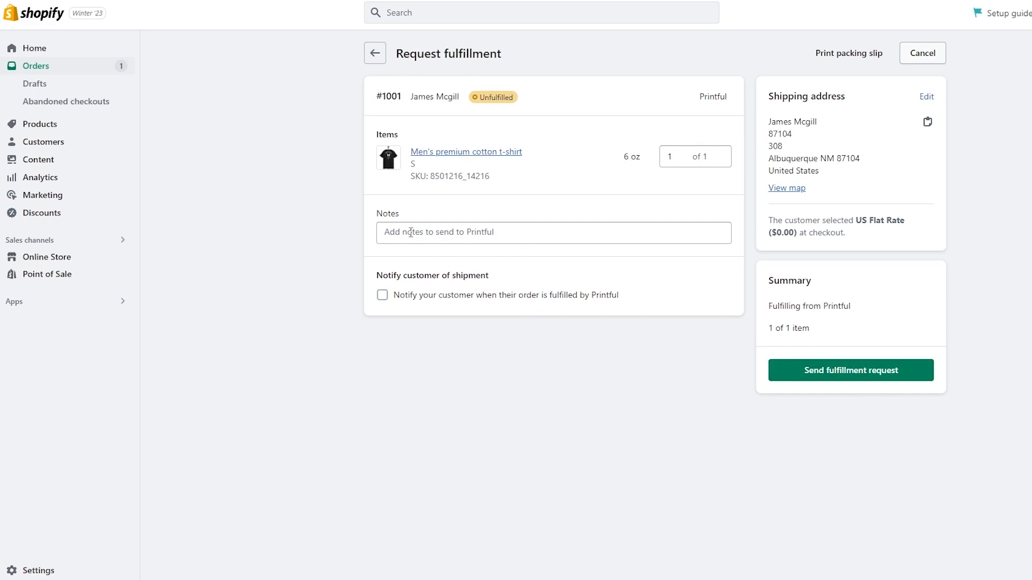
Add the note "This is a test don't send out this product" for Printful and send the fulfillment request
click(493, 237)
text(This is a test don't send out this product)
click(424, 233)
text(s)
click(527, 321)
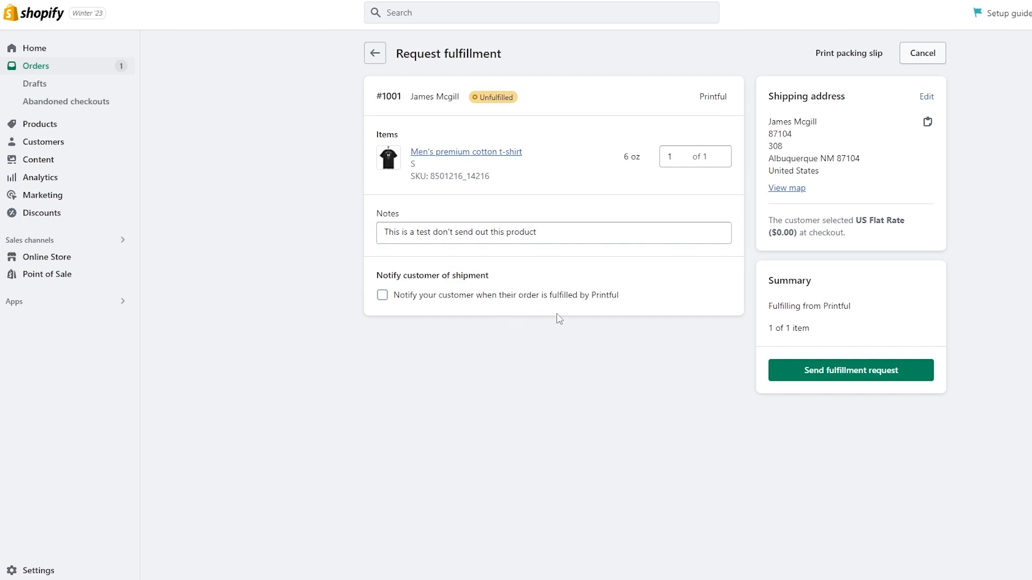
click(882, 372)
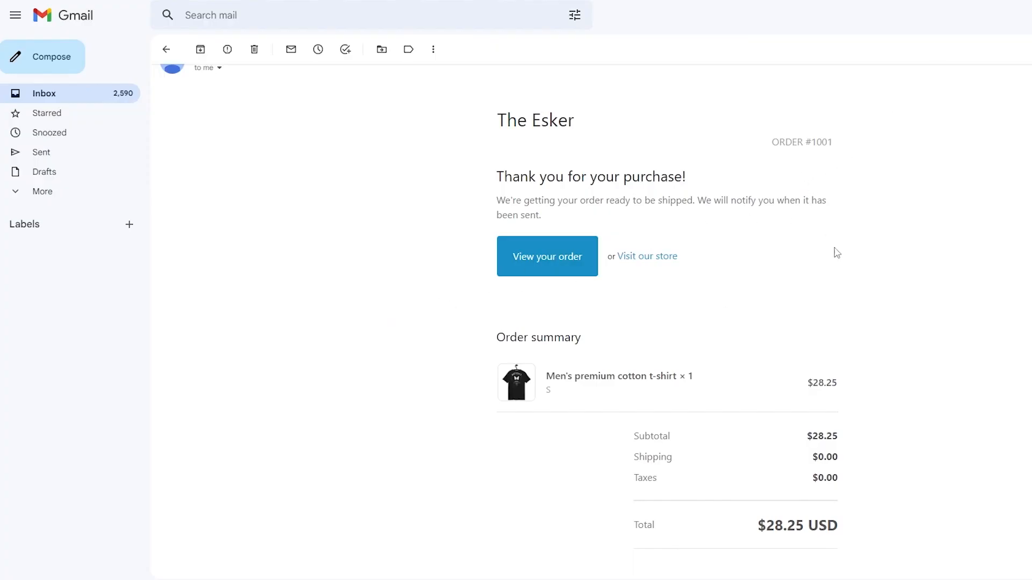
Switch to the Gmail confirmation email, view the order from it and check the Shop tracking QR code on the status page
scroll(827, 233, down, 1)
click(573, 199)
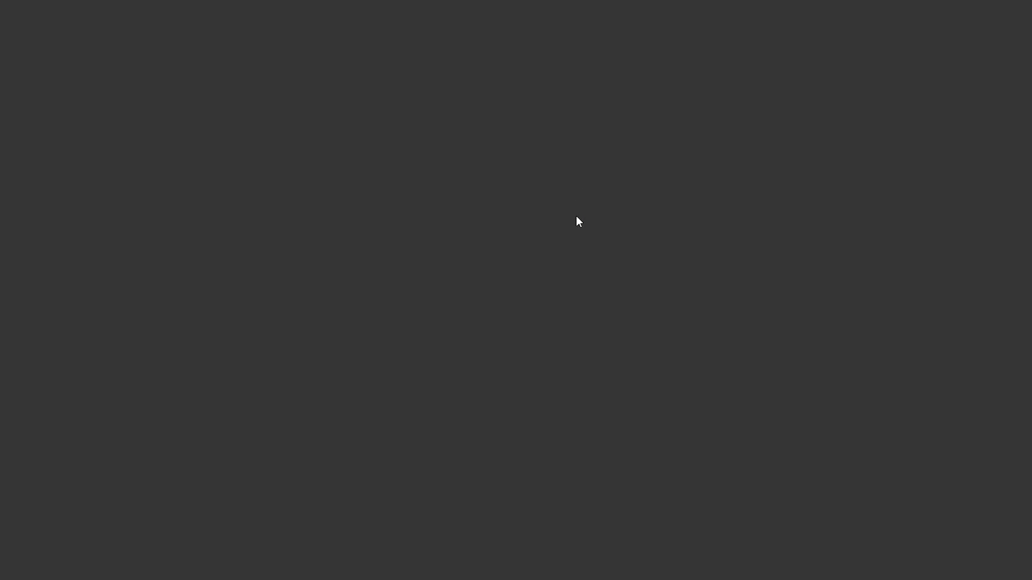
scroll(572, 220, down, 3)
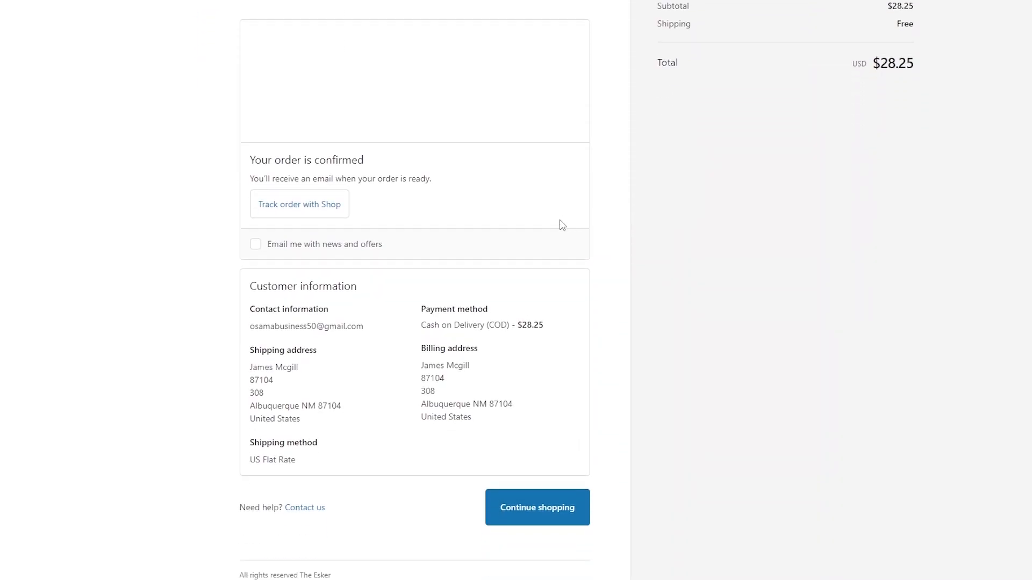
click(293, 214)
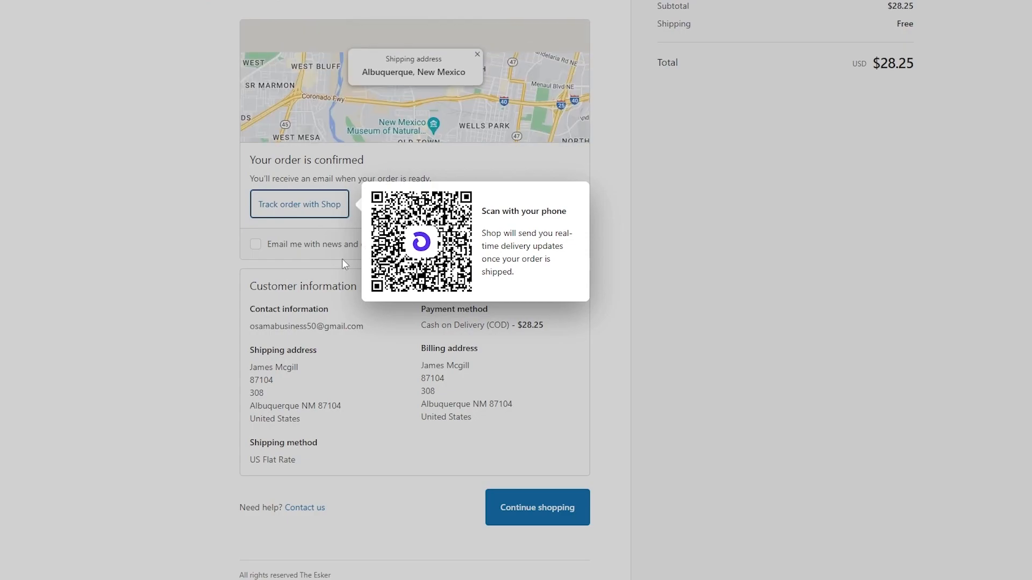
click(564, 177)
scroll(491, 193, up, 2)
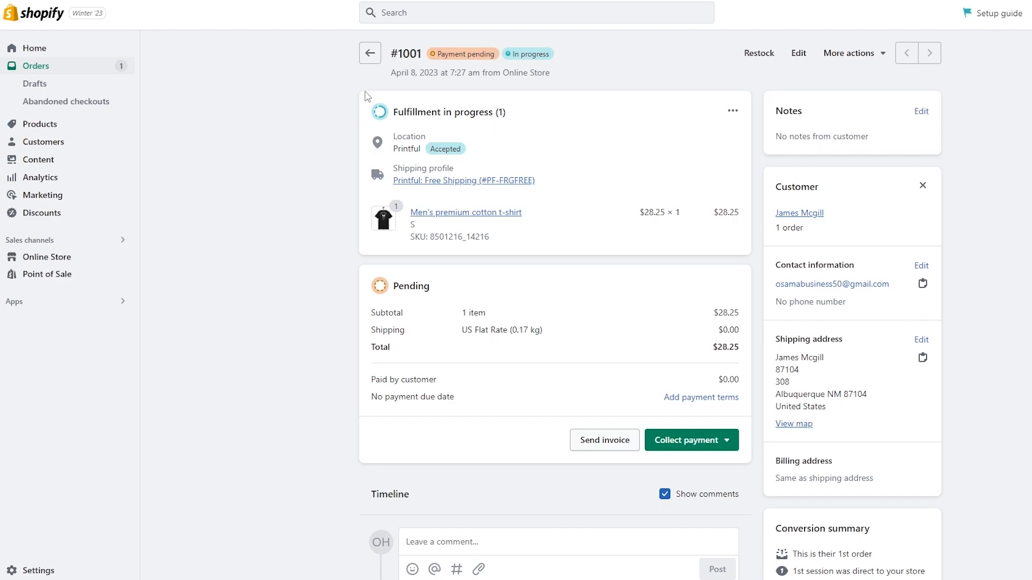
Return to the orders list in the Shopify admin and look over the online store's themes
click(369, 53)
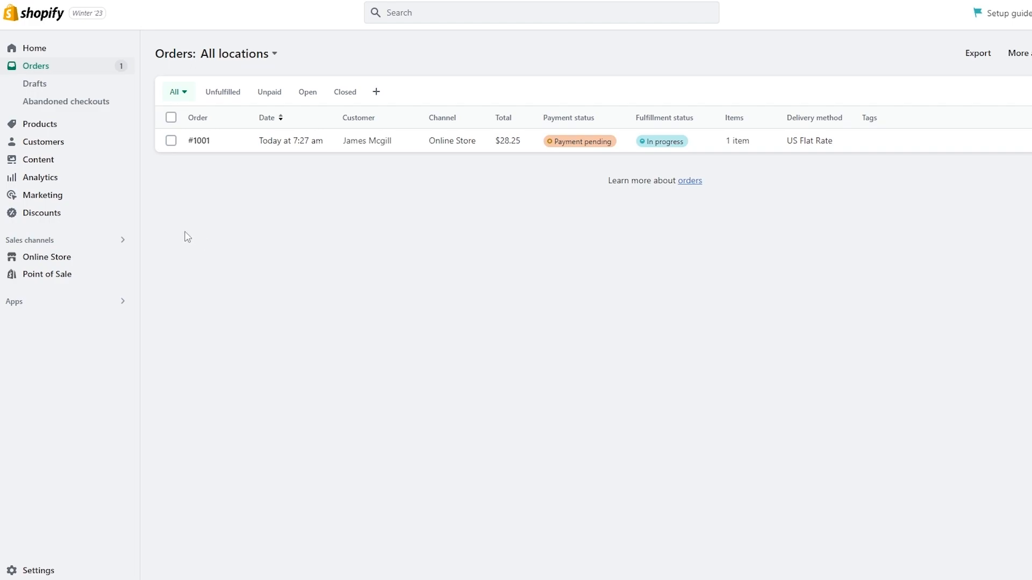
click(58, 259)
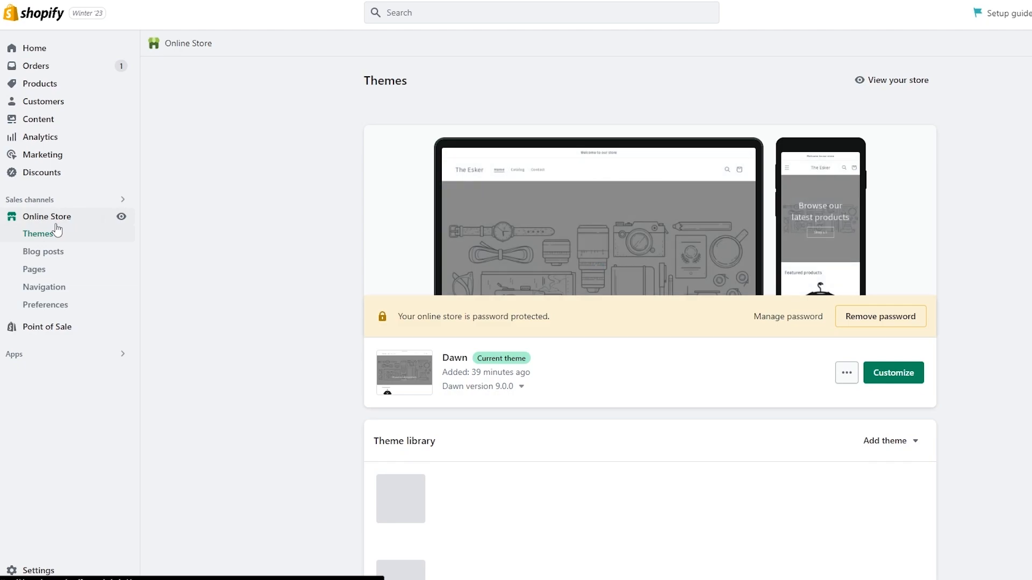
scroll(459, 242, down, 3)
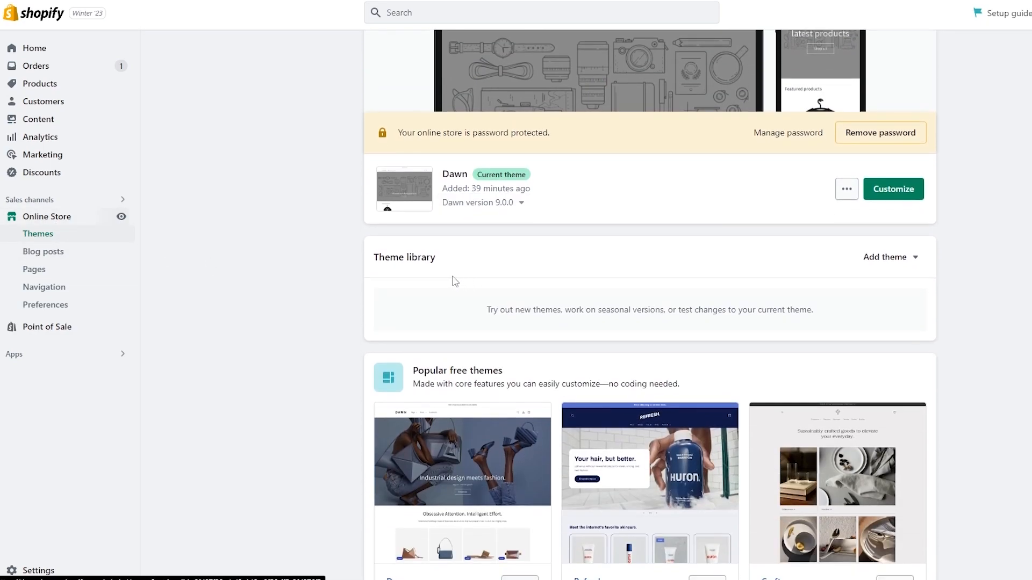
scroll(457, 281, up, 3)
Add a new online store page titled "Track Your Order"
click(34, 273)
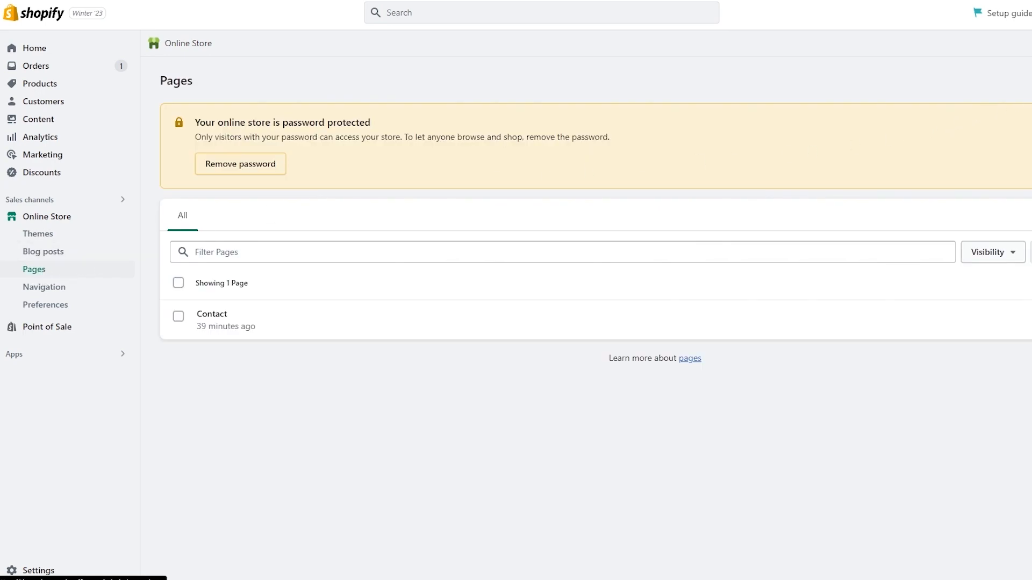
click(1029, 80)
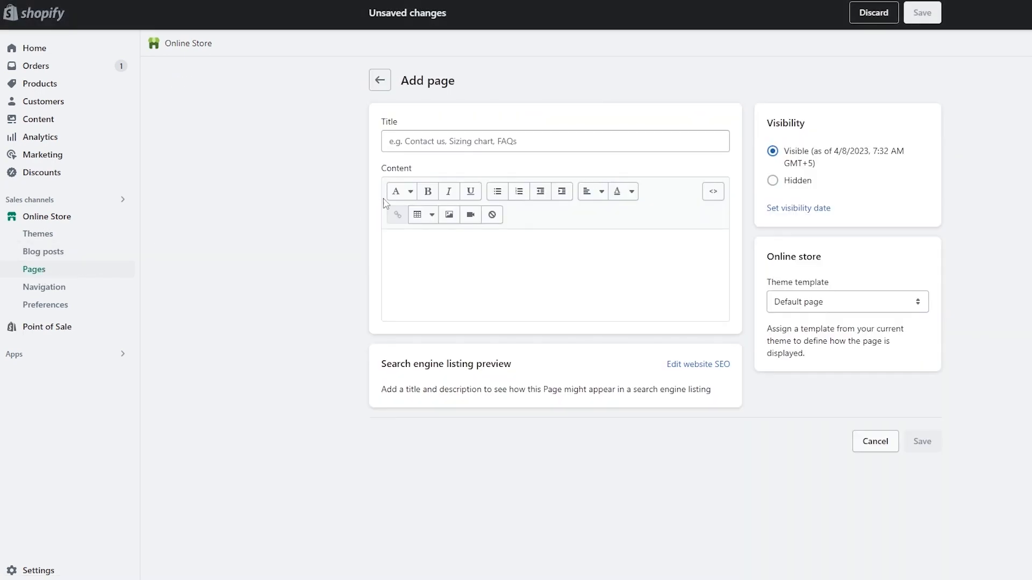
click(413, 138)
text(Tr)
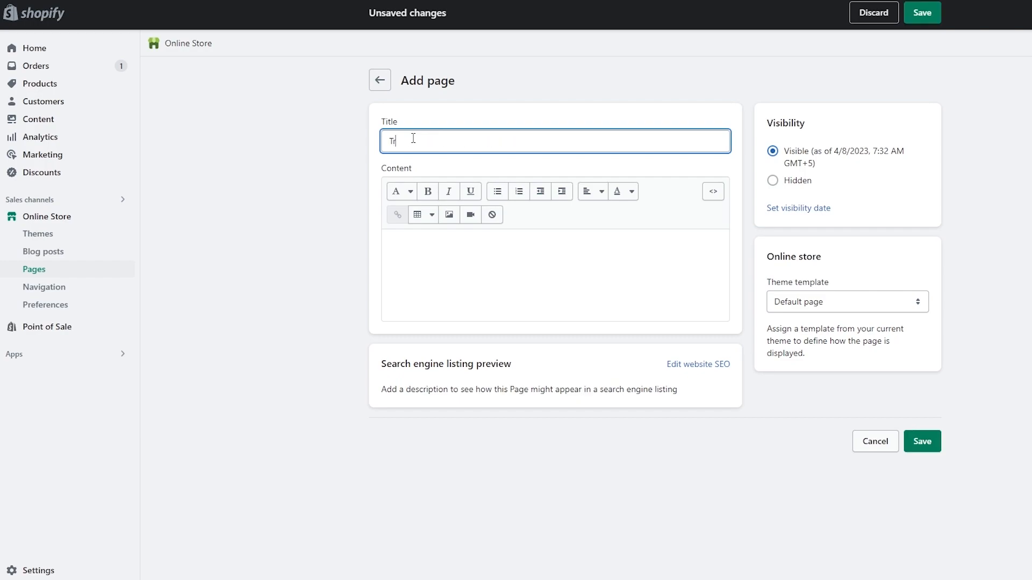
text(ack Your Order)
click(398, 236)
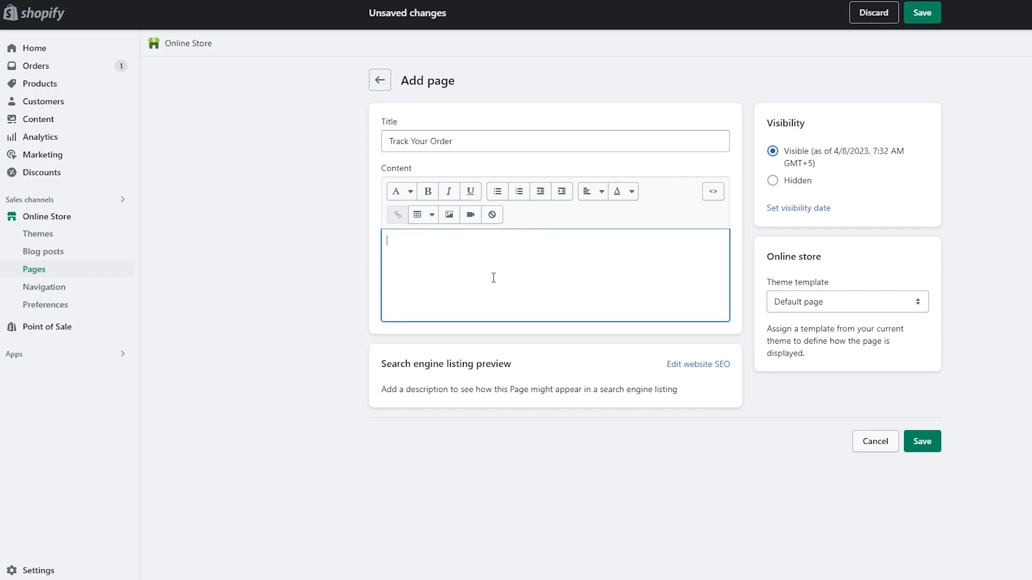
Switch to the order tracking script document in Google Docs and copy the whole Tracking Page Script
click(584, 1)
scroll(415, 324, down, 15)
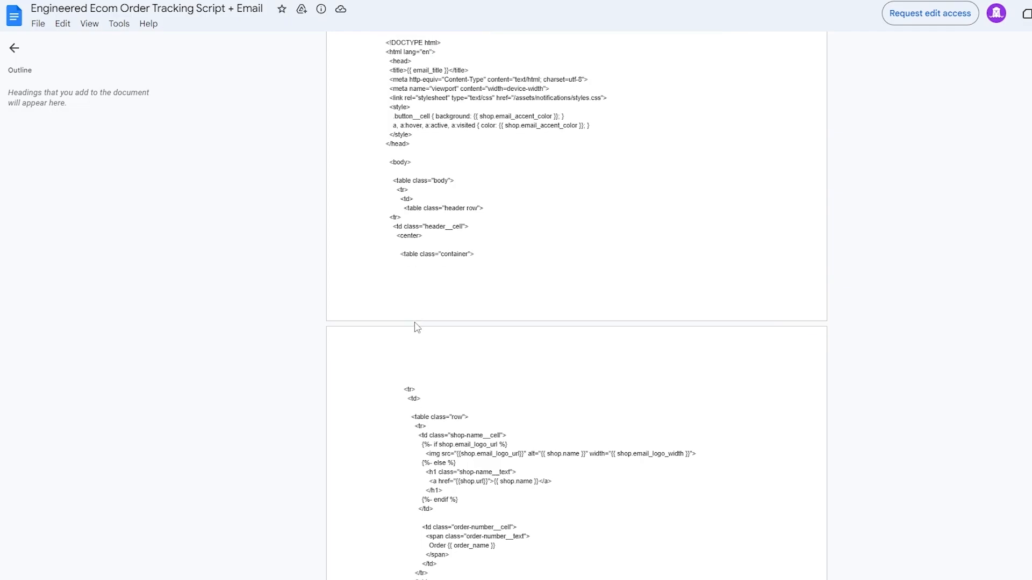
scroll(416, 324, down, 15)
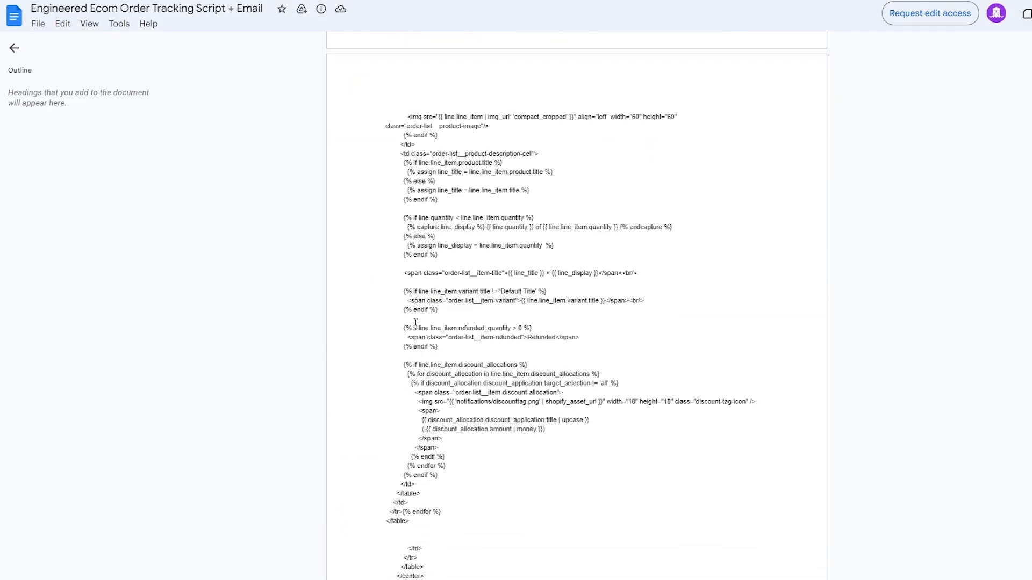
scroll(416, 324, down, 7)
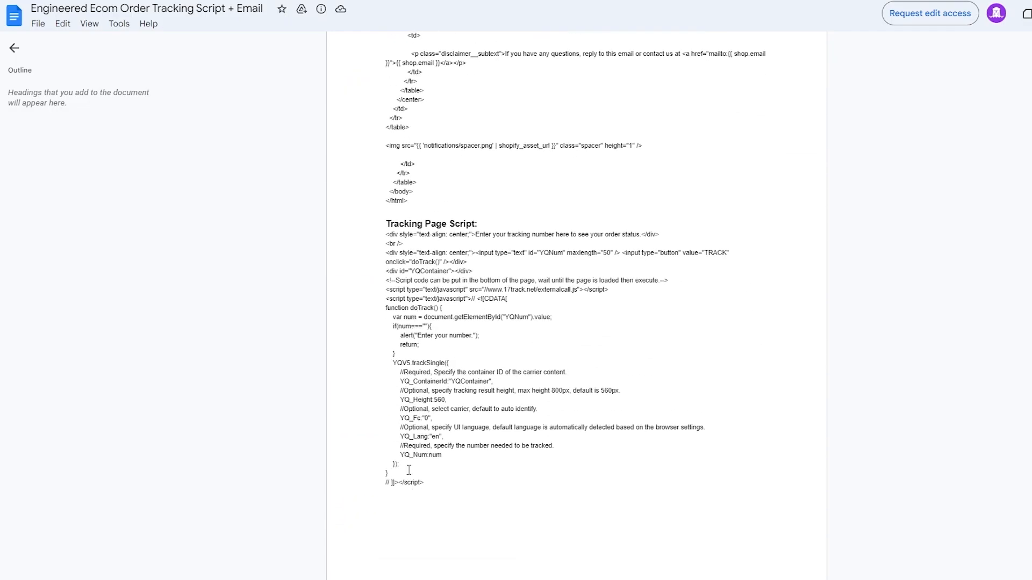
drag(430, 482, 385, 235)
right_click(387, 235)
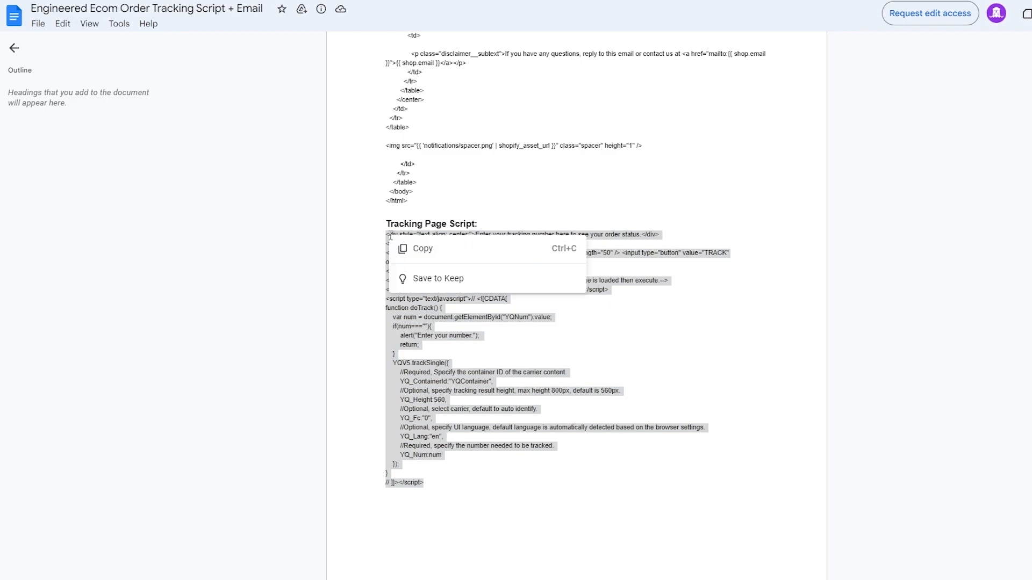
click(408, 247)
click(575, 521)
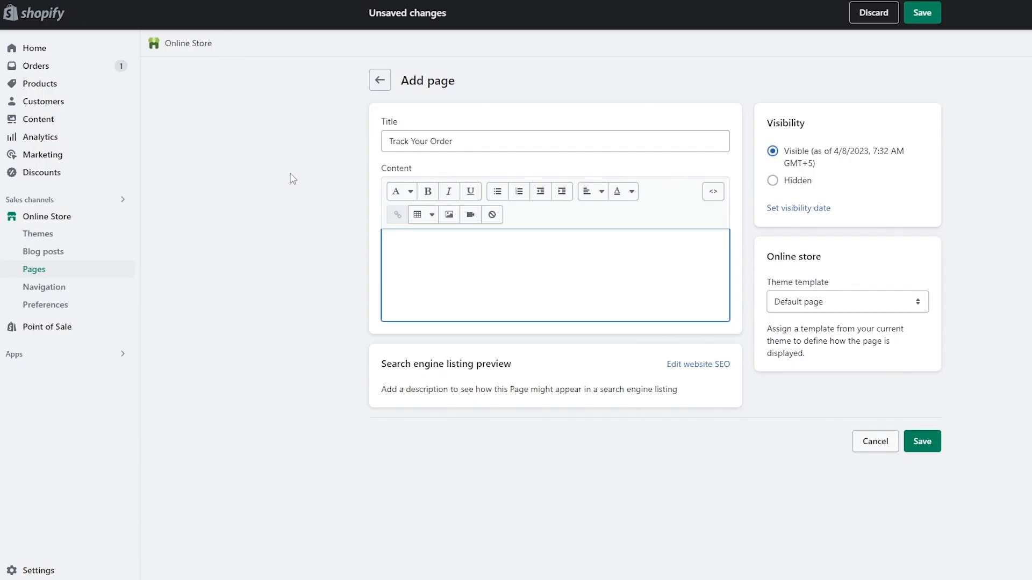
Paste the tracking script into the Track Your Order page's content in Shopify and save the page
key(ctrl+v)
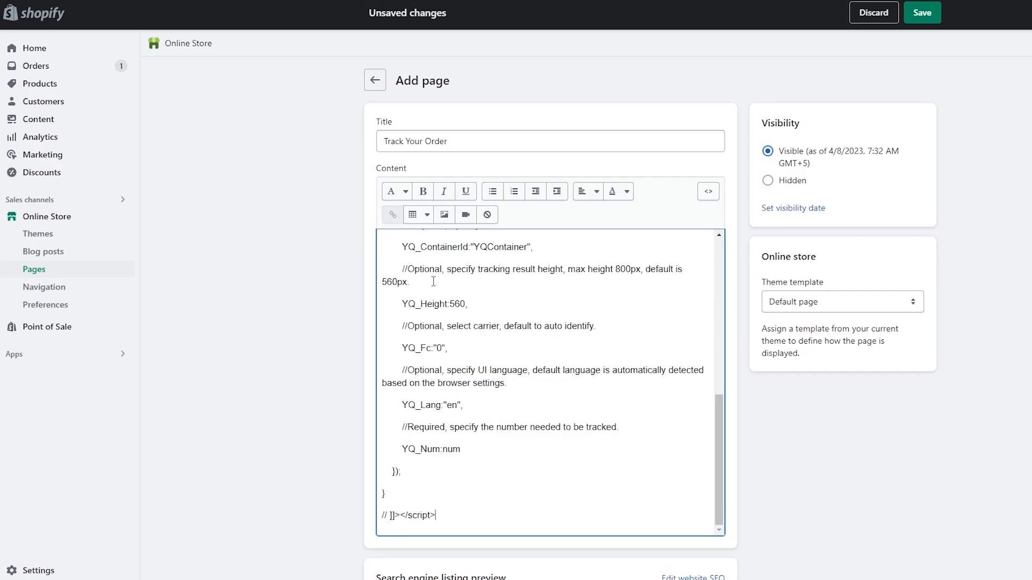
scroll(490, 288, up, 10)
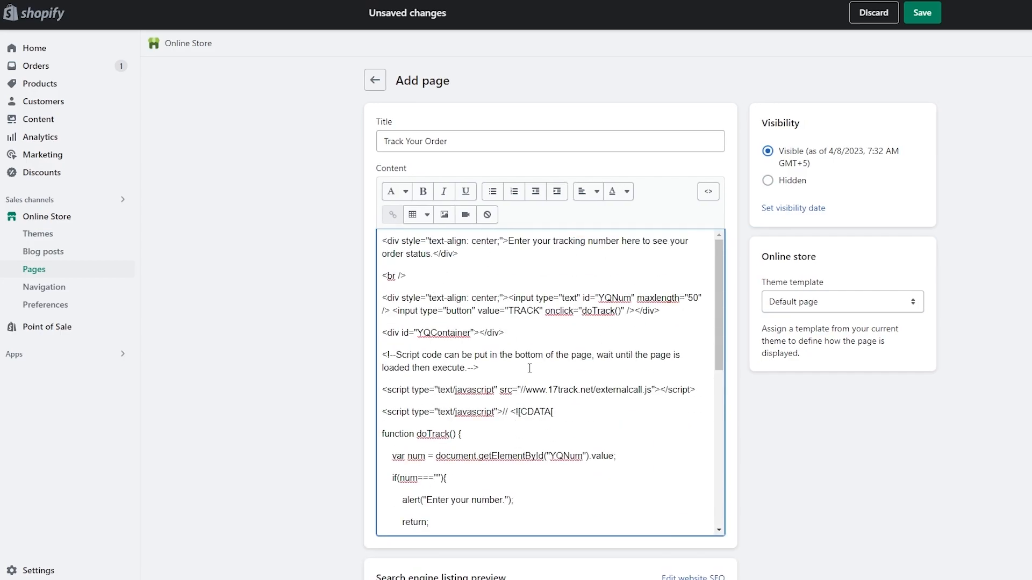
scroll(524, 376, down, 12)
scroll(895, 126, up, 3)
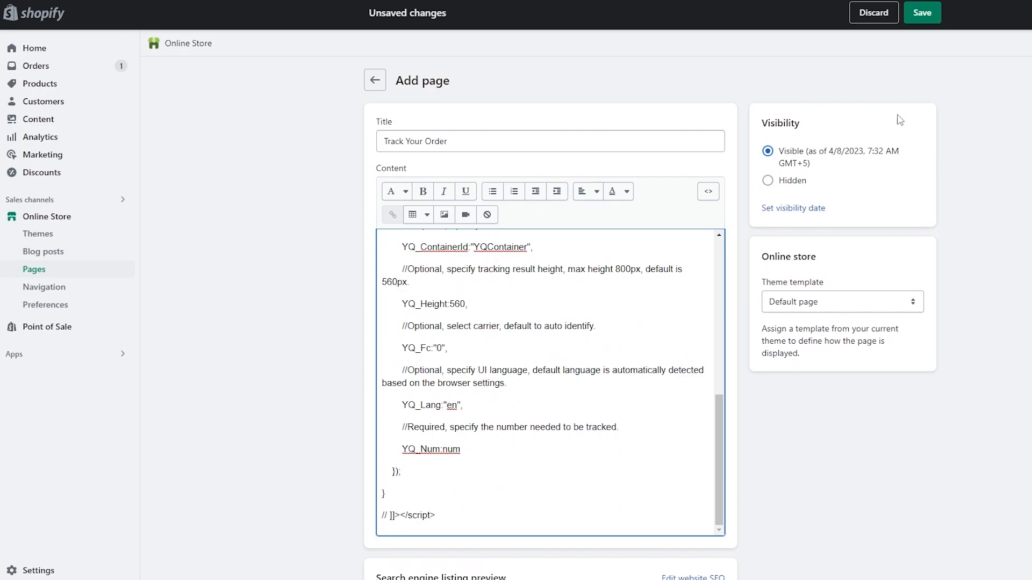
click(922, 13)
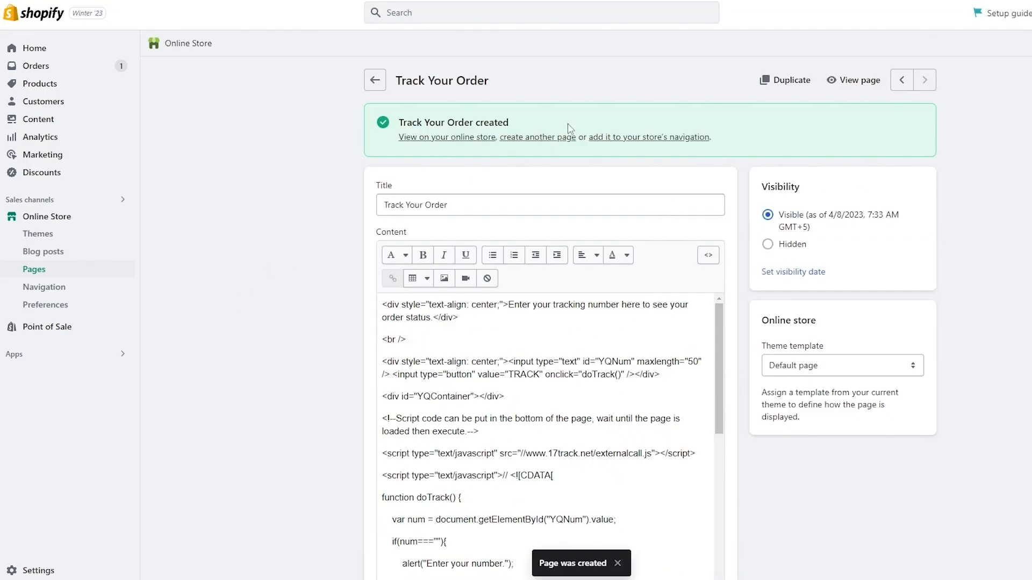
Preview the Track Your Order page on the online store and close the preview
click(841, 83)
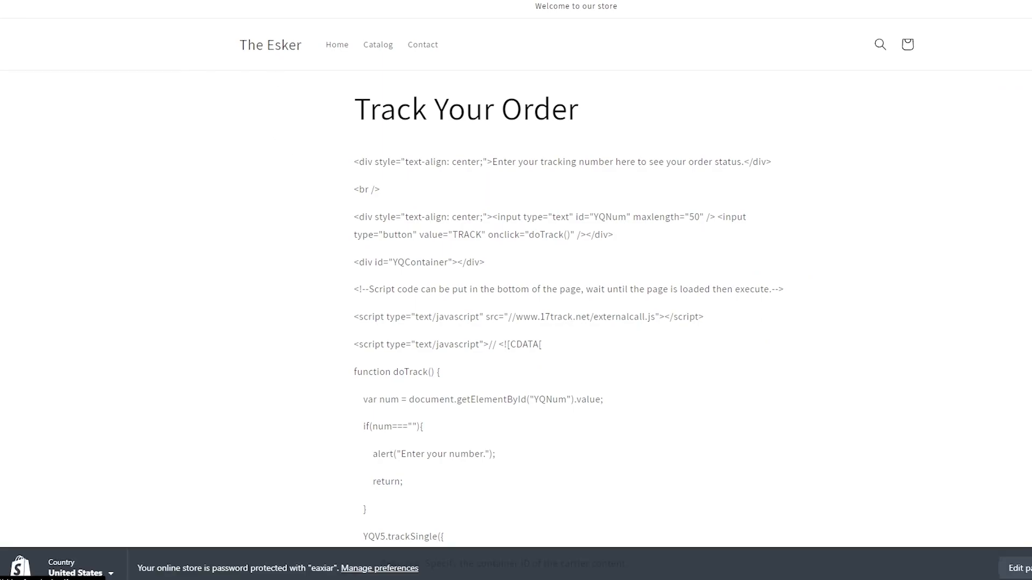
key(ctrl+w)
Delete all the pasted script text from the Track Your Order page's content
scroll(583, 460, down, 6)
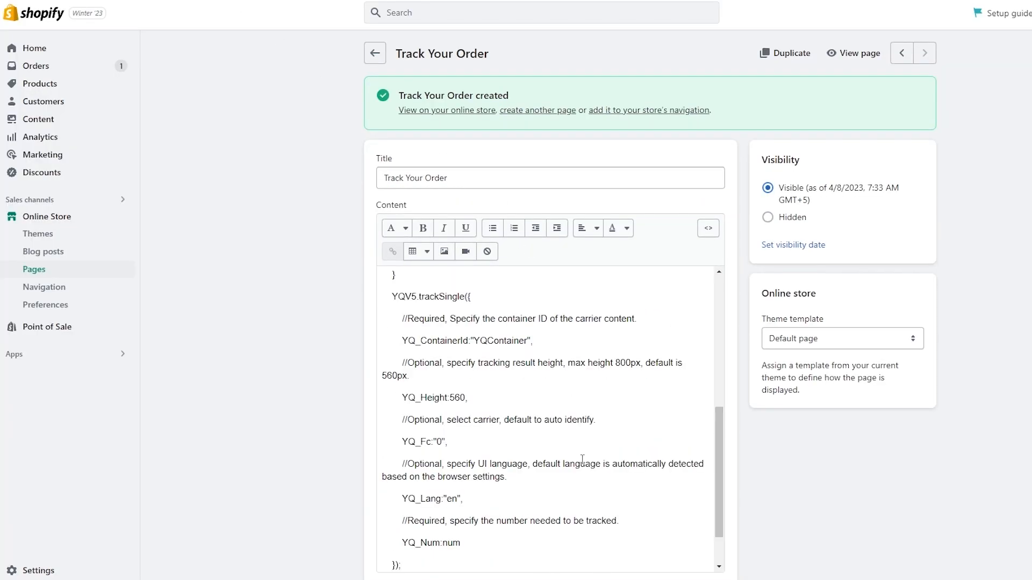
scroll(583, 460, down, 2)
scroll(527, 417, down, 3)
scroll(485, 311, up, 3)
scroll(485, 311, down, 3)
drag(435, 368, 420, 157)
key(ctrl+a)
key(BackSpace)
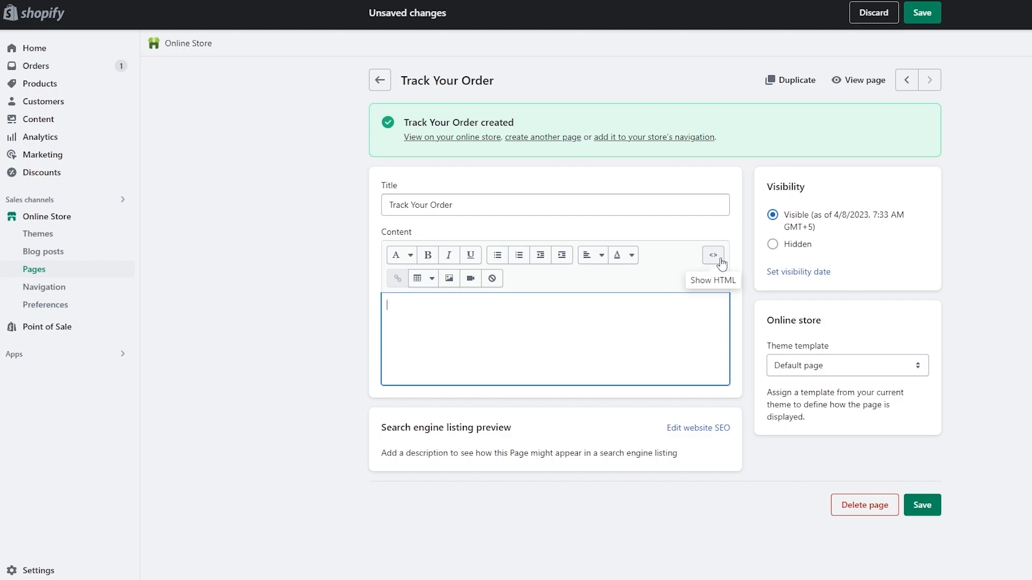
Try to paste the tracking script into the Track Your Order page's HTML source and save the page
click(465, 285)
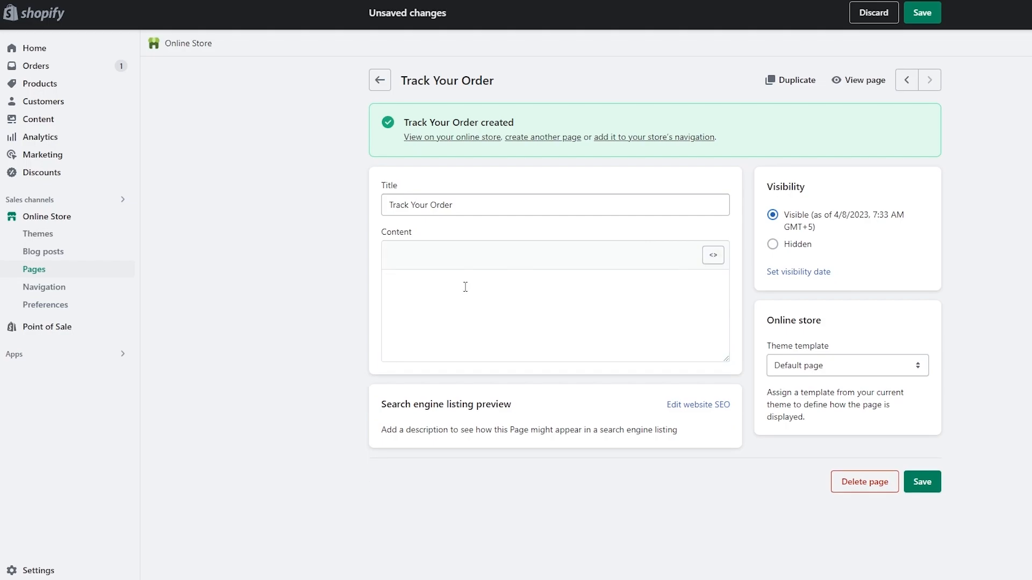
key(ctrl+v)
scroll(561, 325, up, 15)
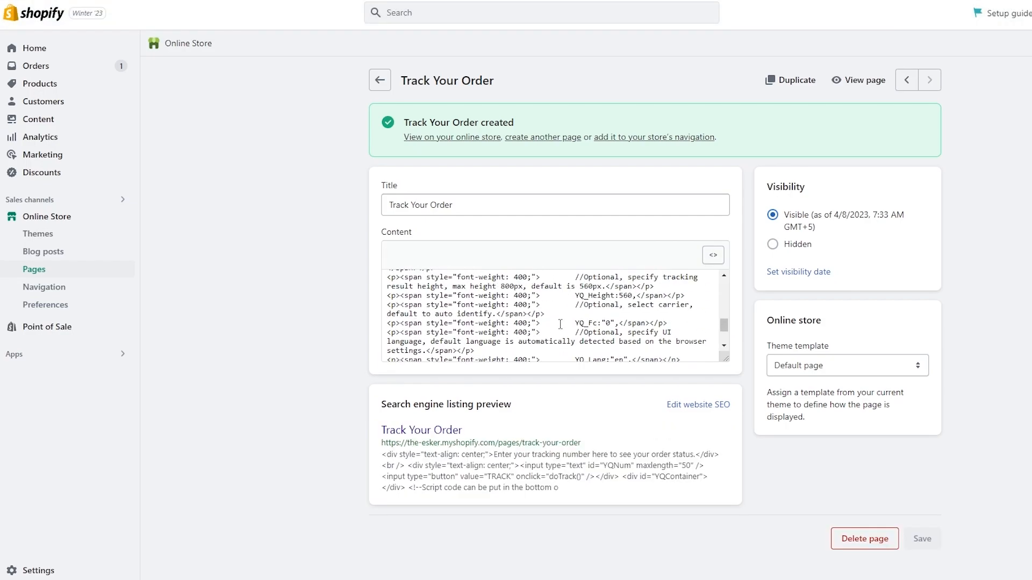
click(714, 256)
click(716, 263)
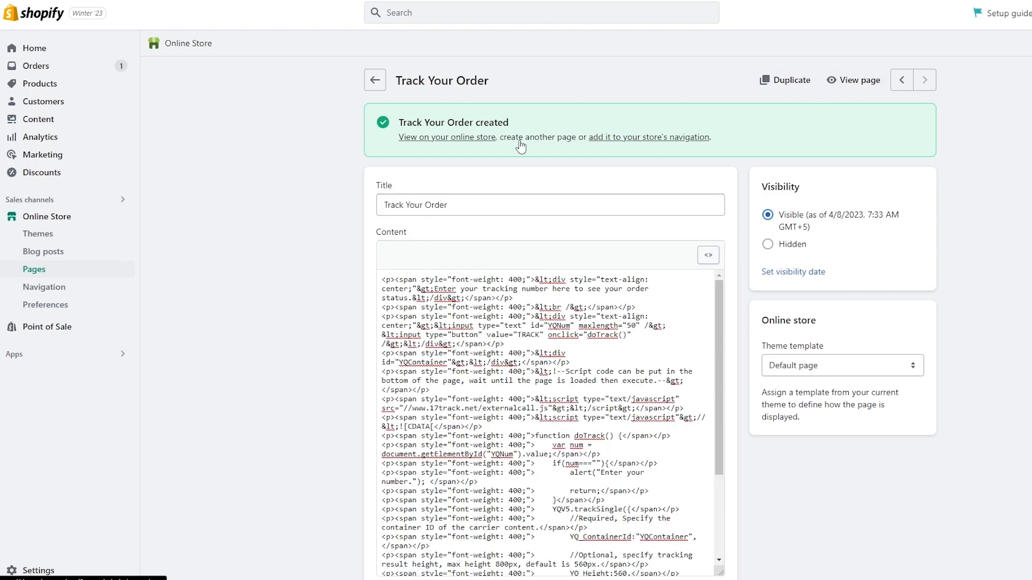
click(610, 141)
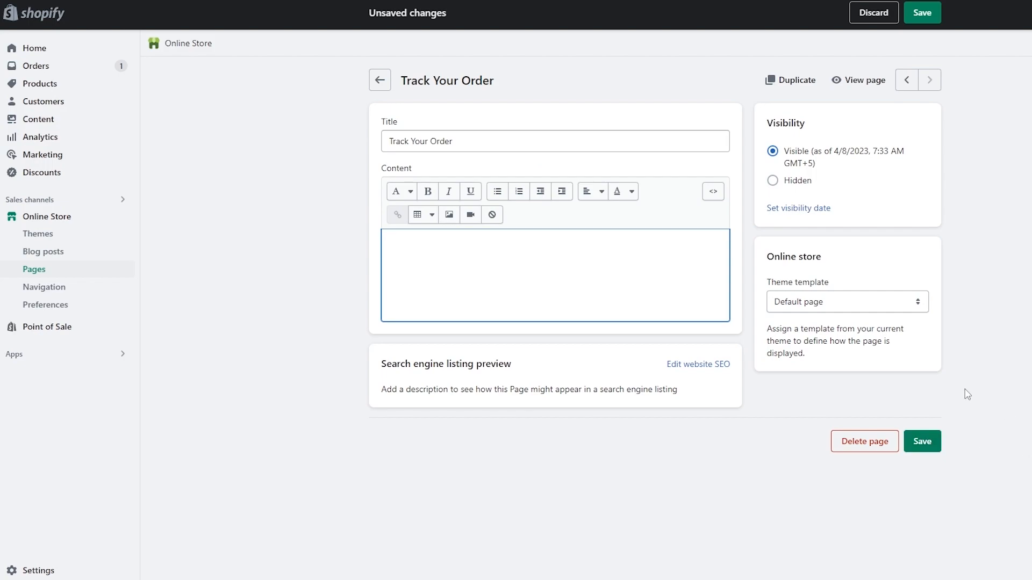
Save the emptied Track Your Order page, then paste the tracking script into its HTML source and save again
click(922, 442)
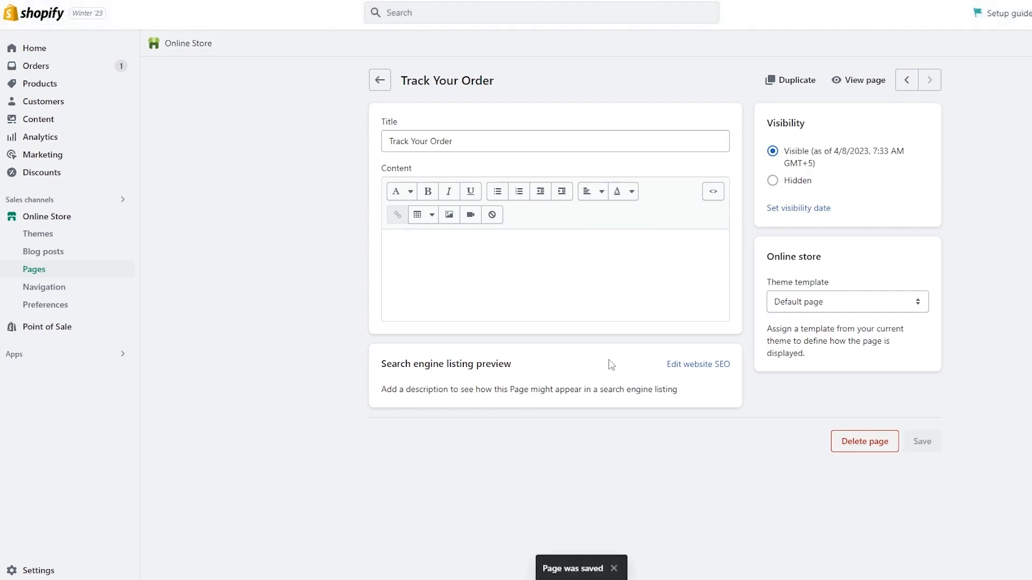
click(712, 193)
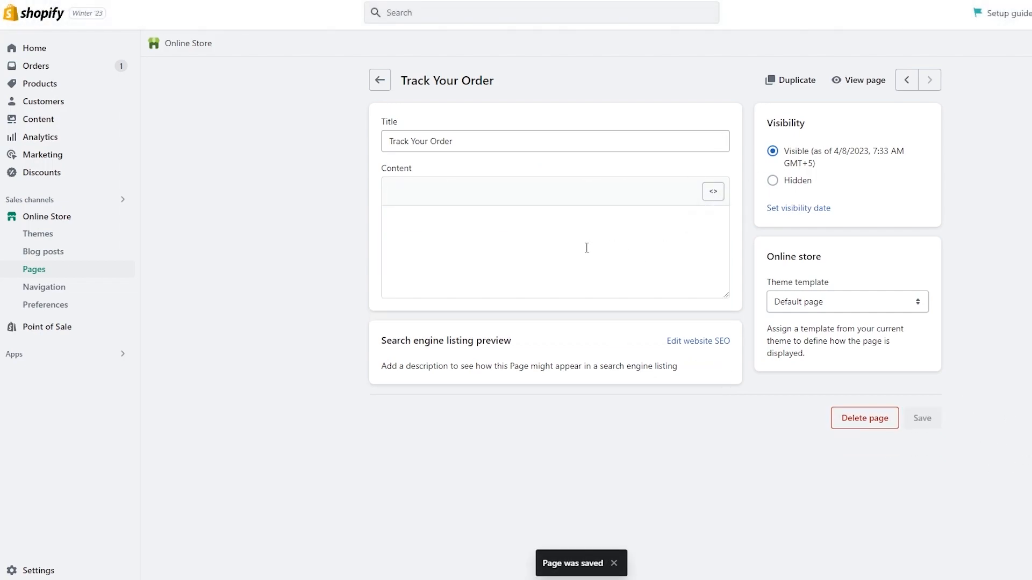
key(ctrl+v)
scroll(587, 243, up, 5)
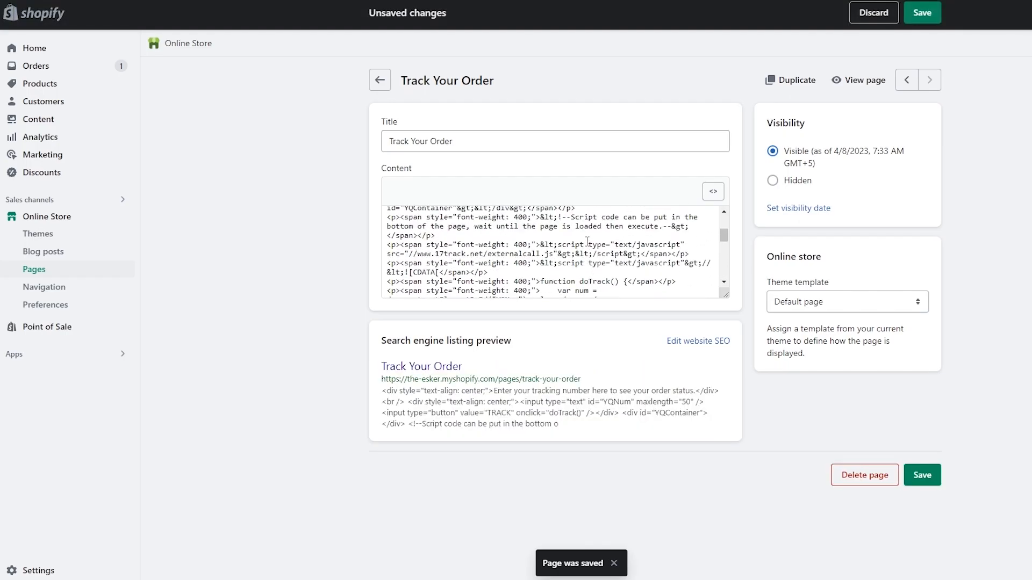
click(922, 482)
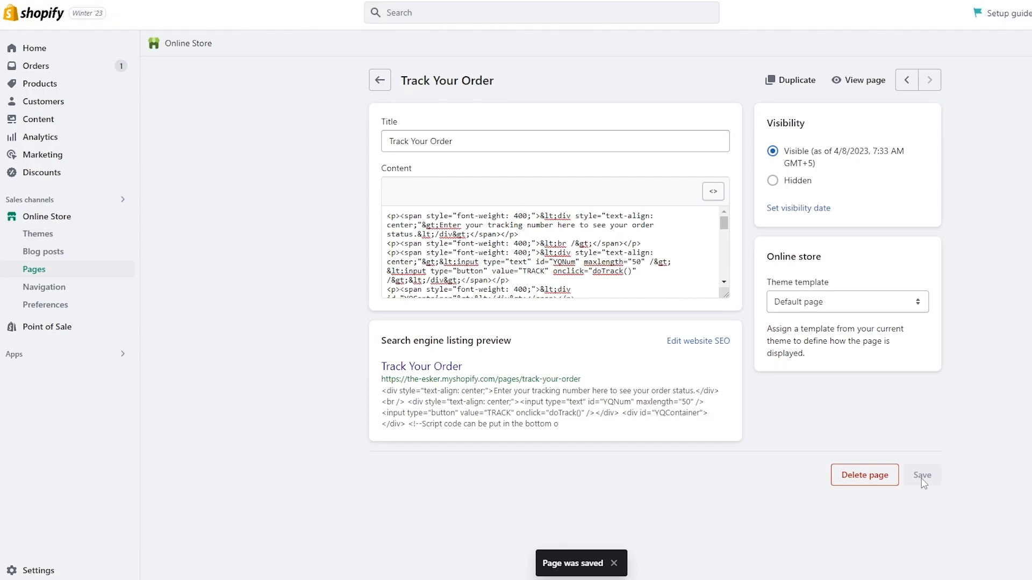
click(864, 82)
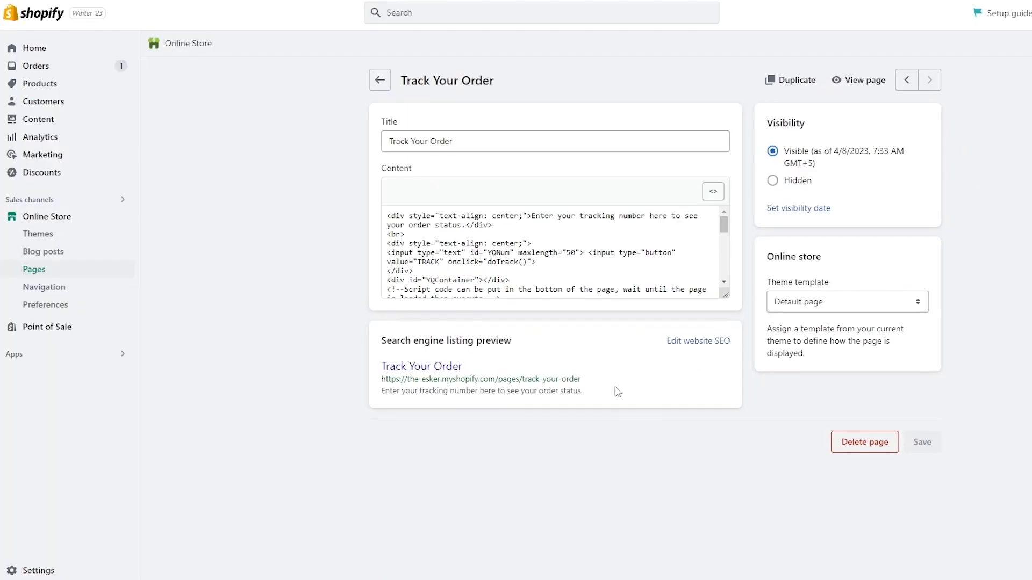
Examine the Track Your Order page's content in both its HTML source and its rendered form
scroll(640, 269, down, 5)
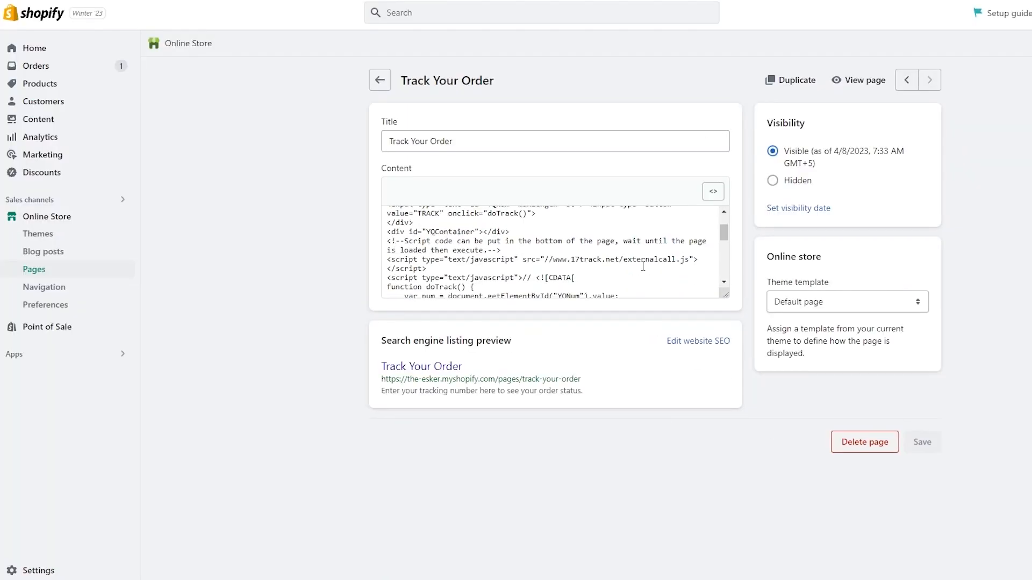
click(713, 192)
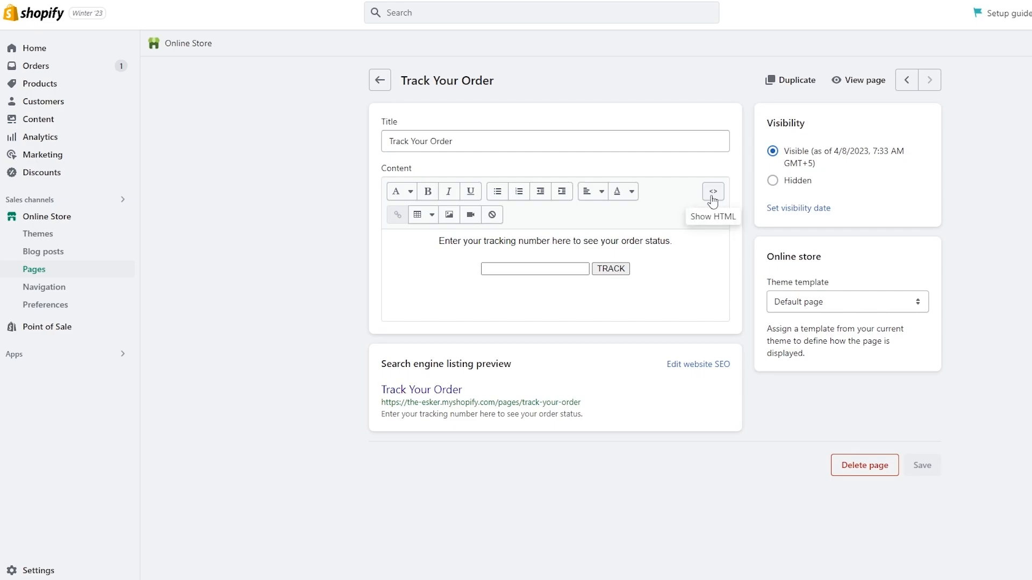
click(713, 192)
scroll(561, 258, down, 5)
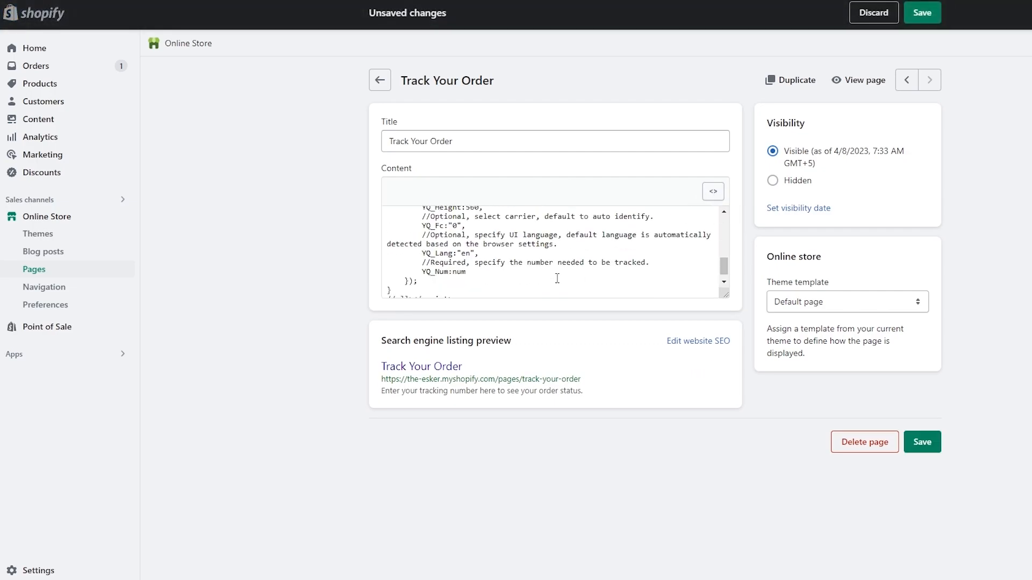
scroll(561, 269, up, 10)
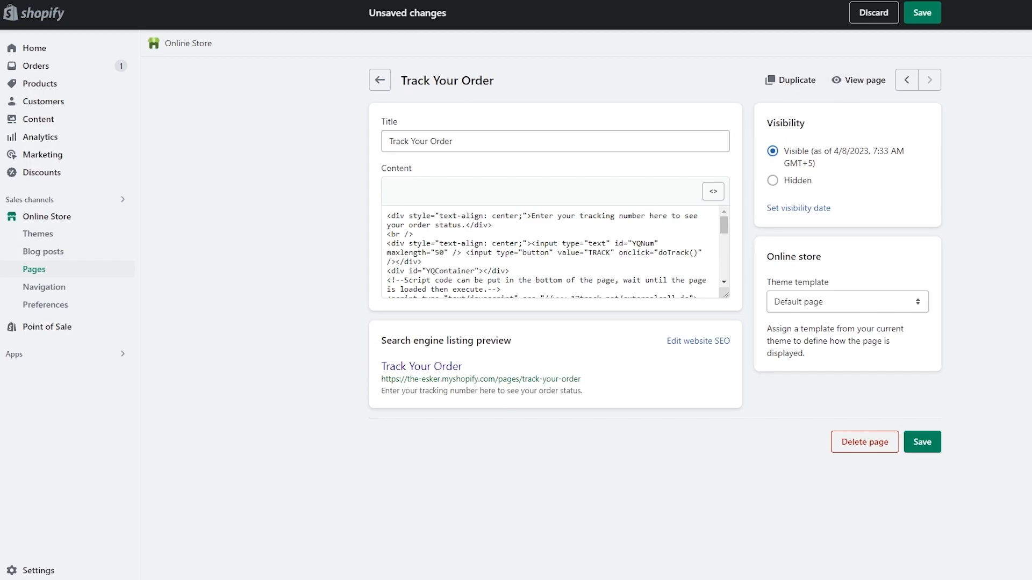
Check the tracking form on the online store's Track Your Order page, then save the page in the Shopify admin
click(333, 1)
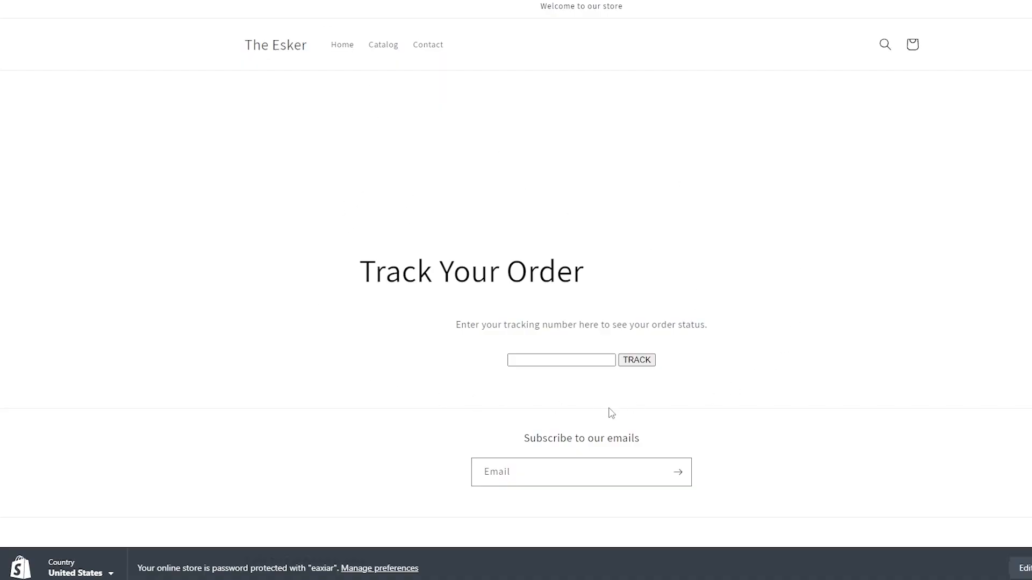
click(514, 358)
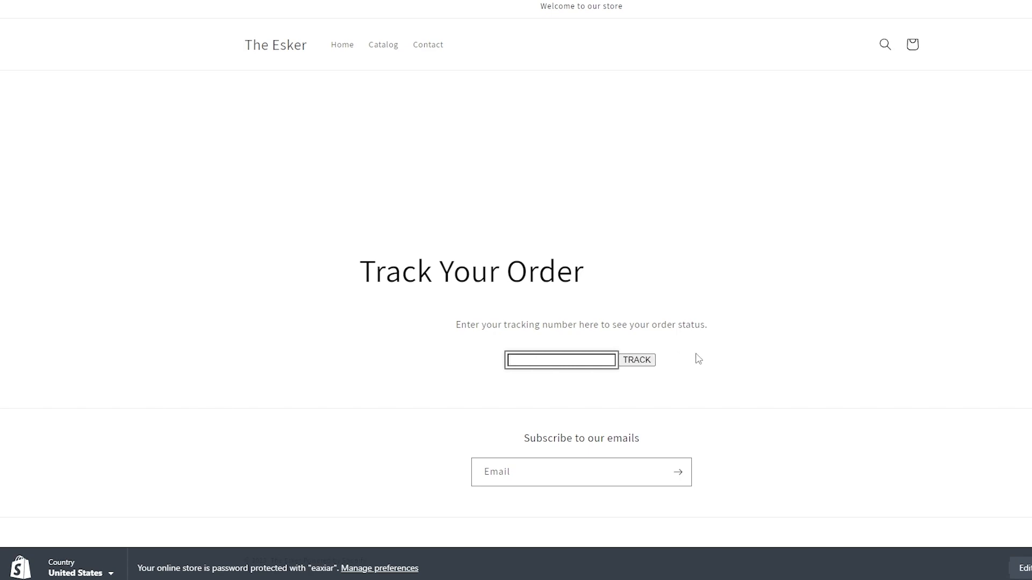
click(755, 362)
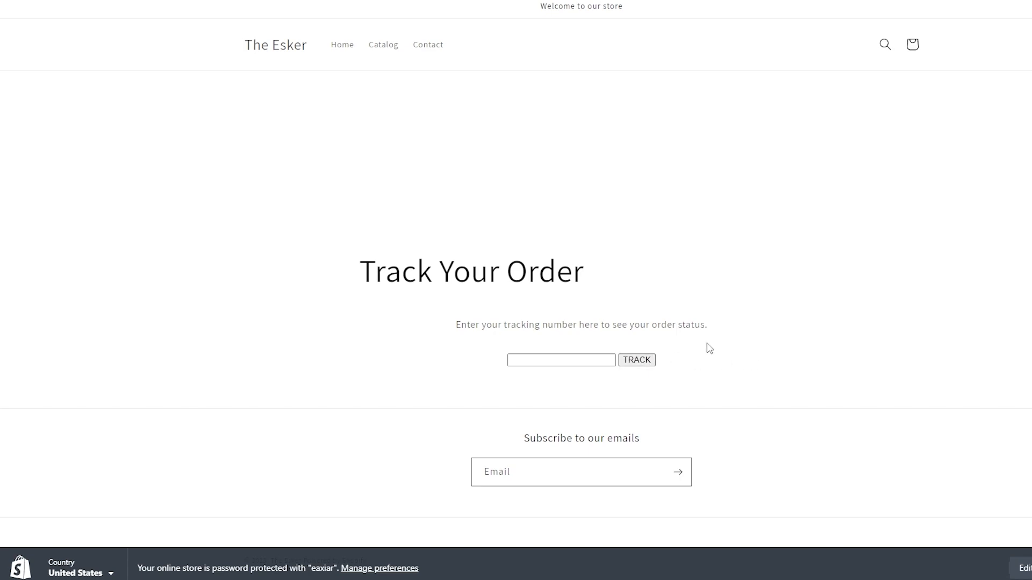
key(ctrl+shift+Tab)
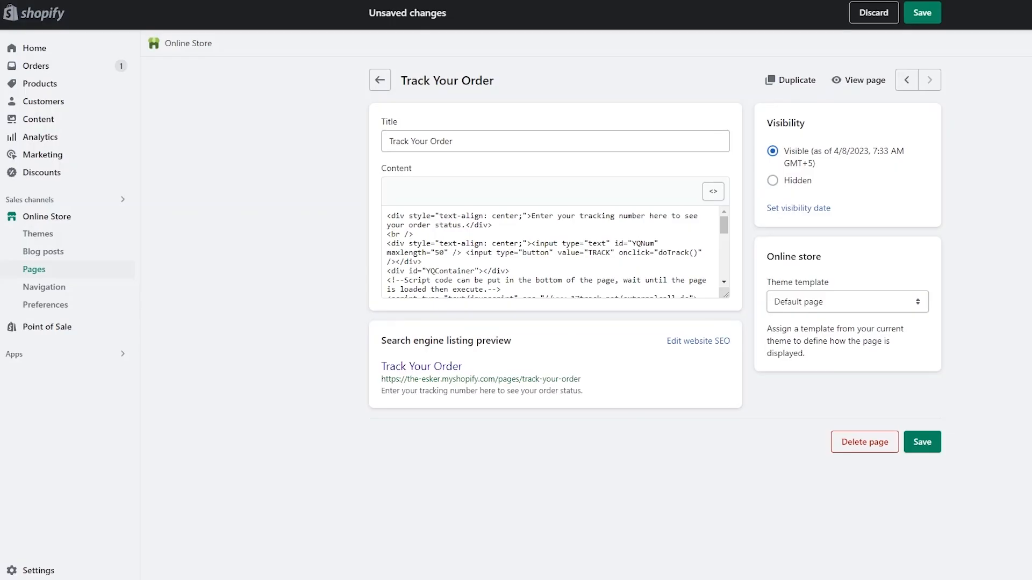
click(928, 7)
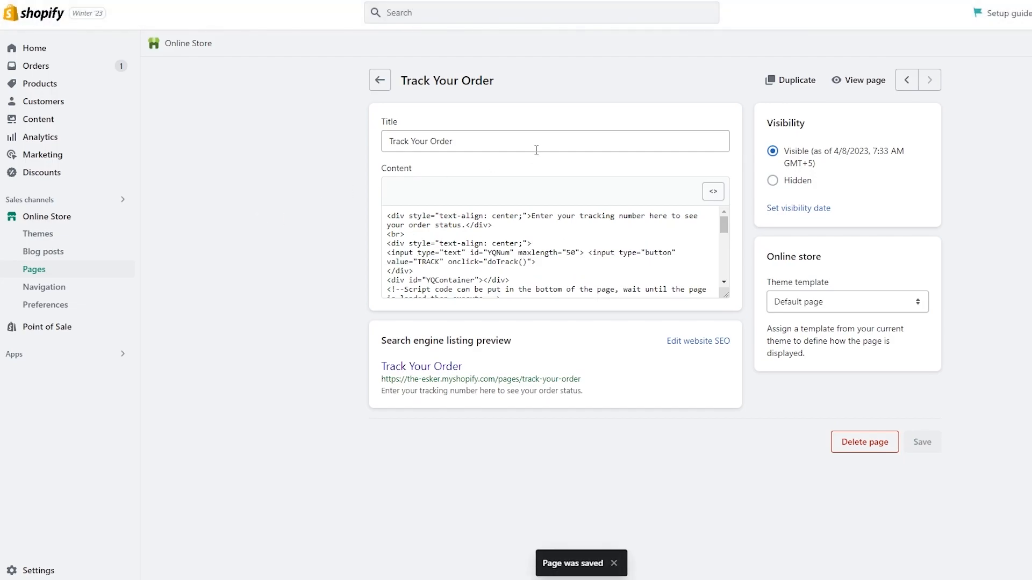
Open the online store's navigation settings and look over the store's home page in a separate tab
click(66, 295)
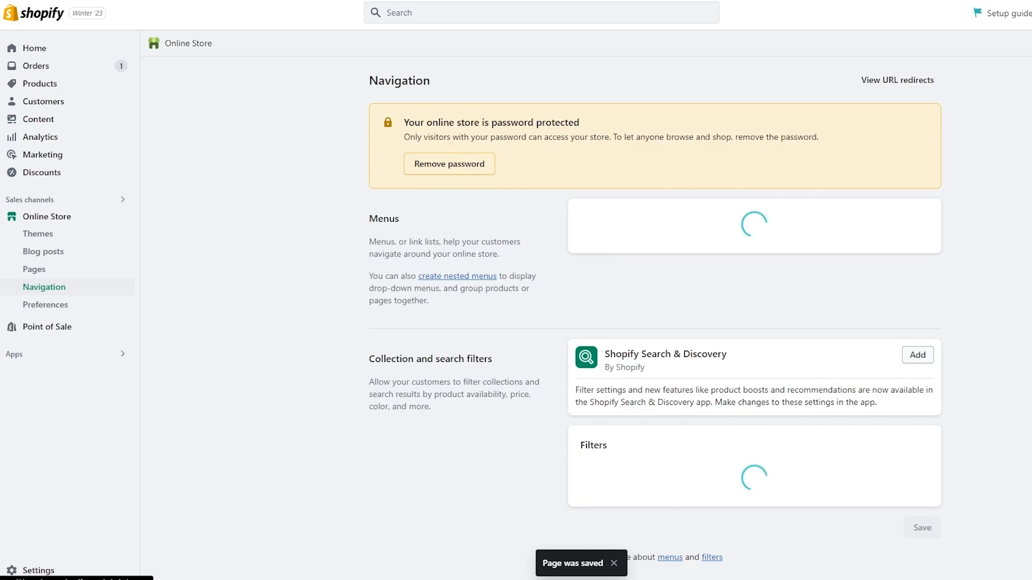
right_click(122, 216)
click(145, 224)
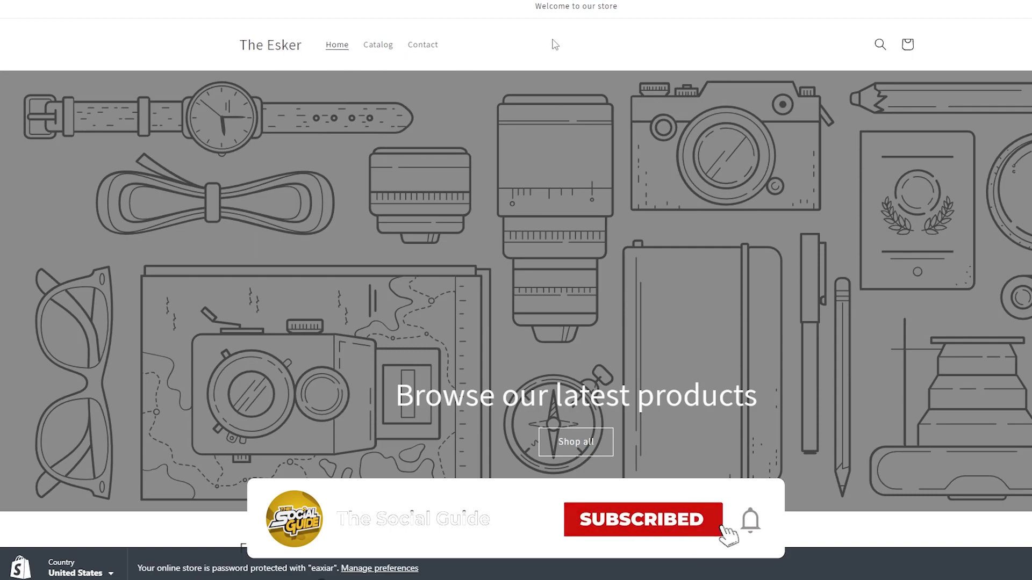
scroll(498, 52, down, 8)
scroll(396, 293, up, 8)
scroll(484, 283, down, 5)
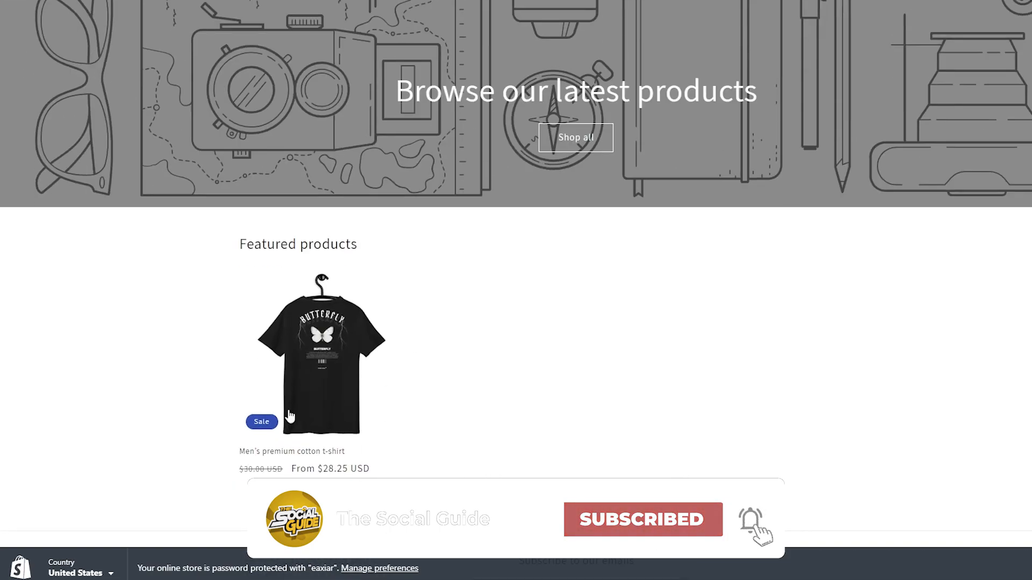
scroll(380, 415, up, 6)
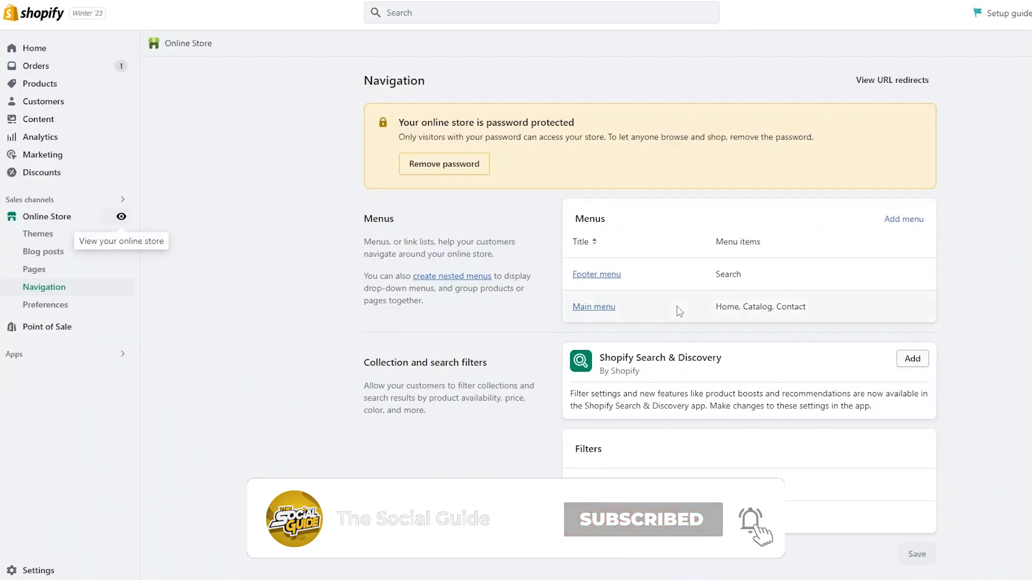
Add a "Track Your Order" item linked to the Track Your Order page to the Main menu and save the menu
click(599, 314)
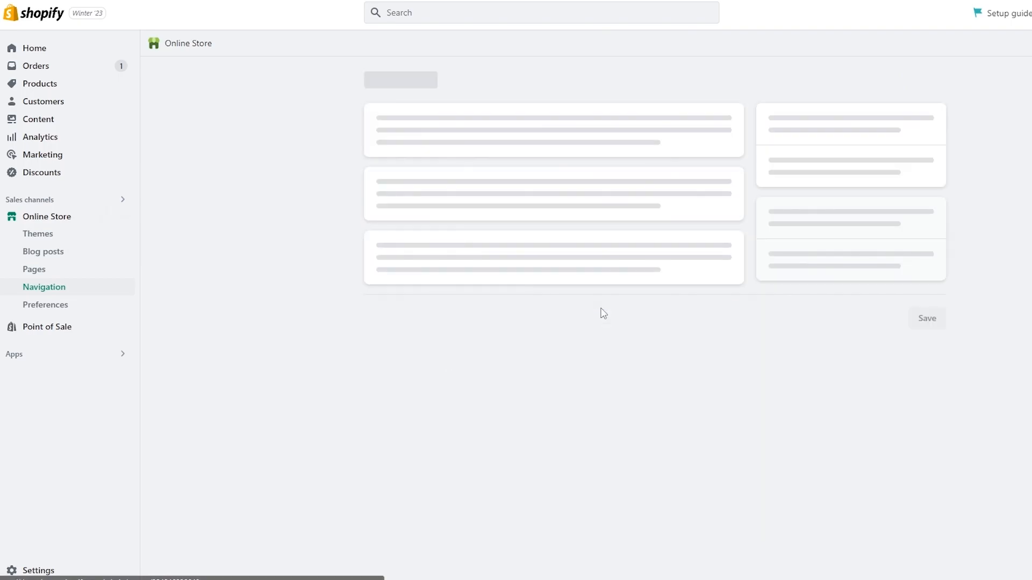
click(418, 336)
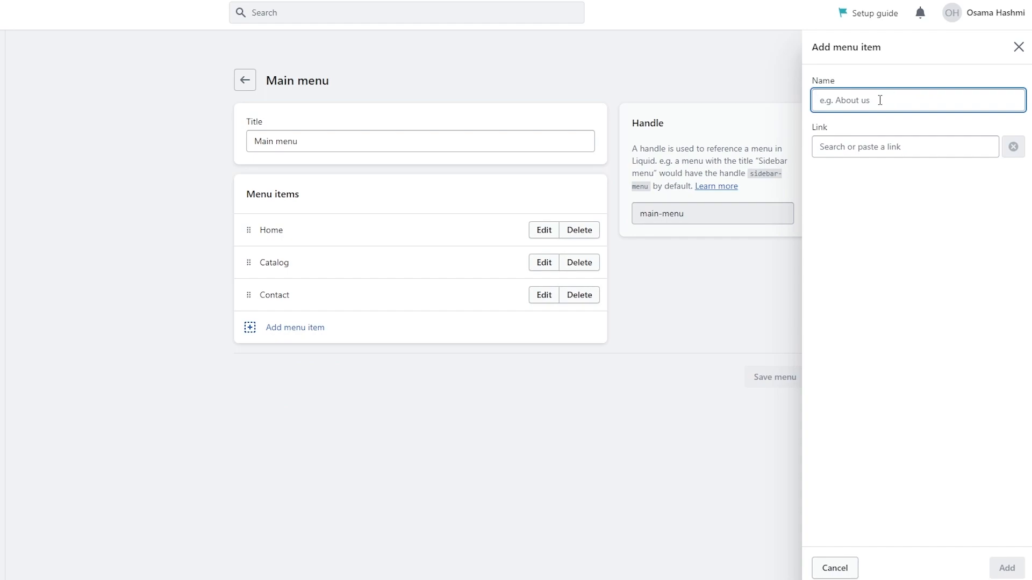
text(Track Your)
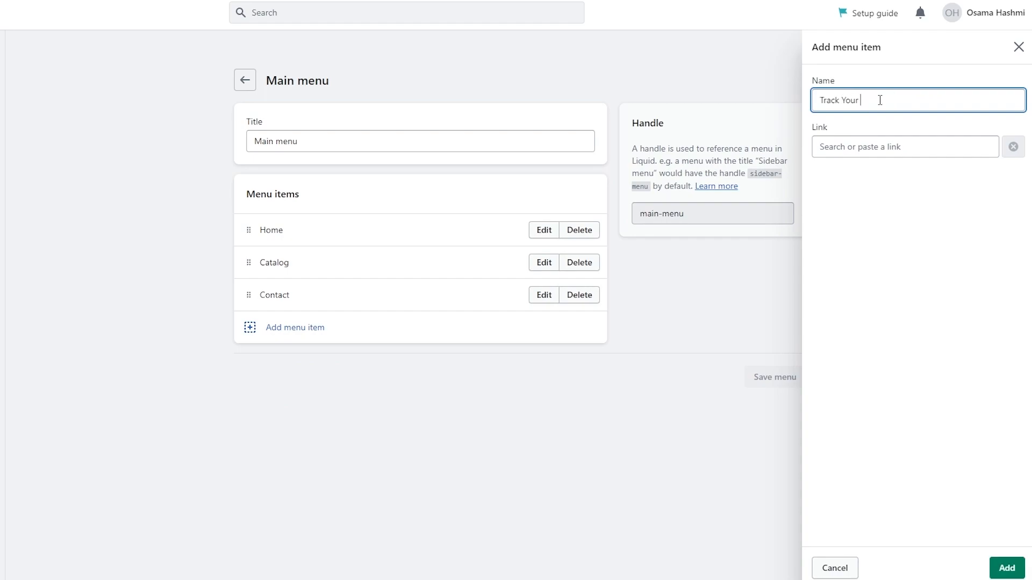
text( Order)
click(895, 146)
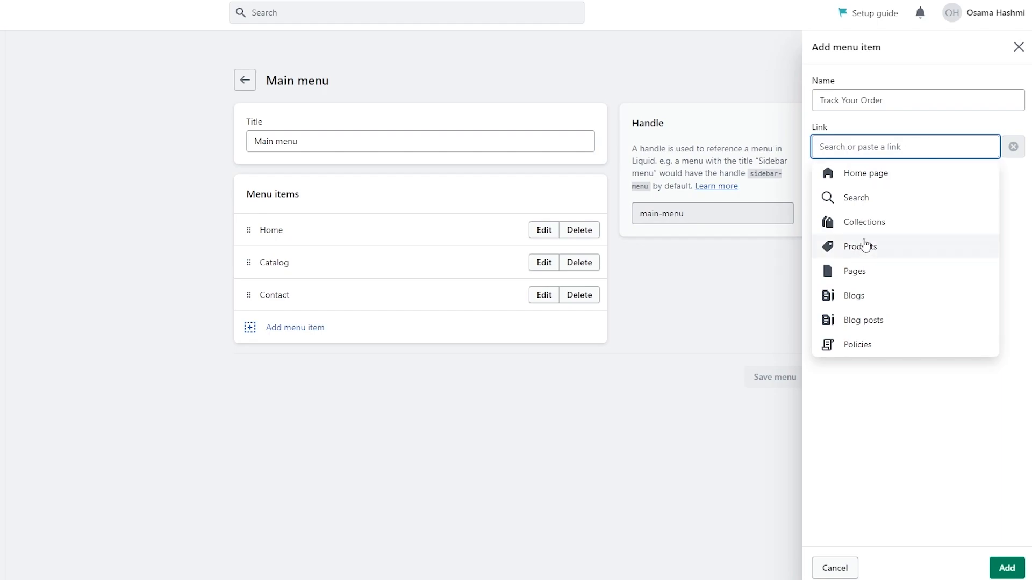
click(871, 273)
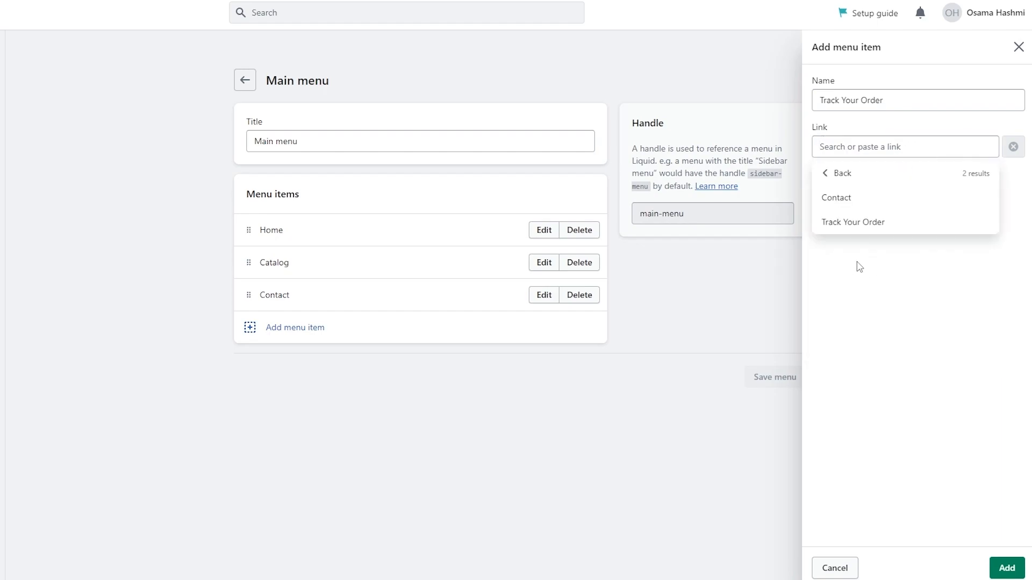
click(871, 230)
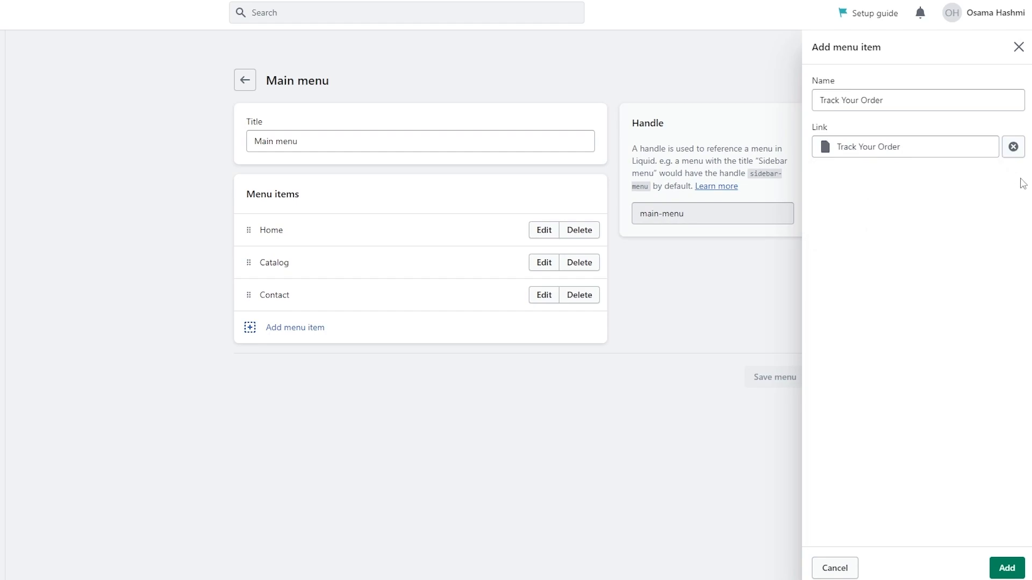
click(1007, 567)
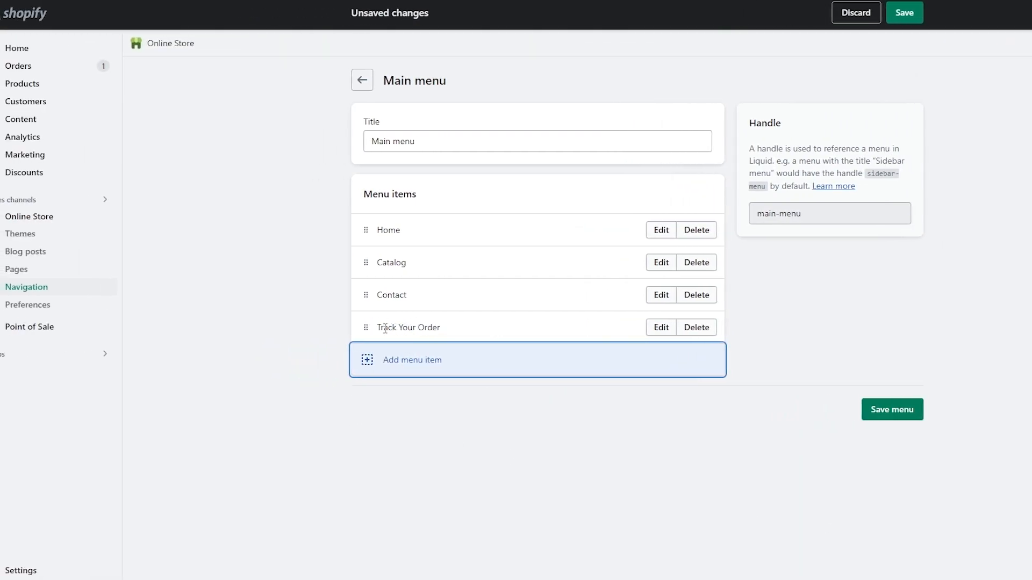
drag(382, 328, 455, 335)
click(873, 410)
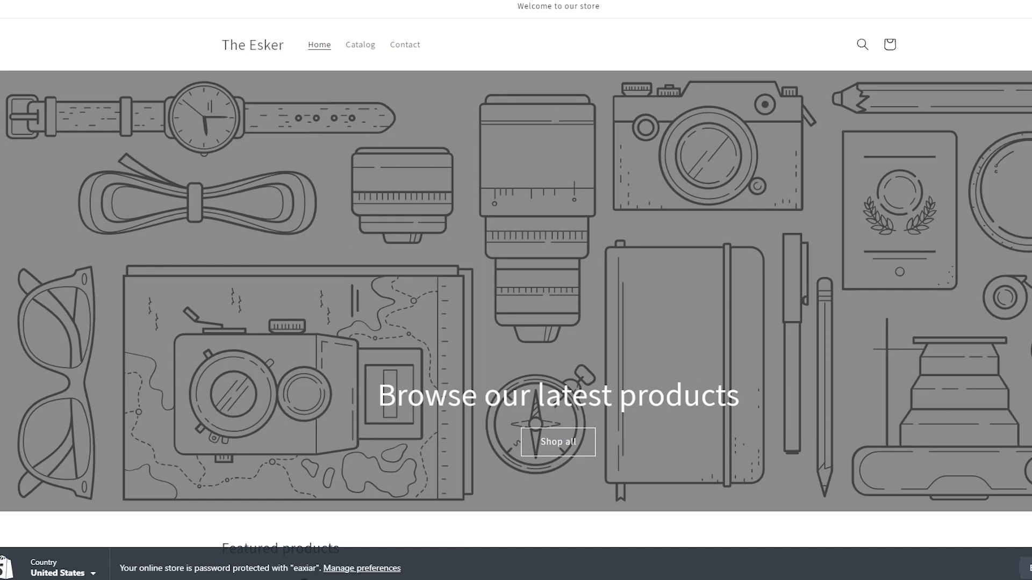
Reload the online store and open the tracking form through the Track Your Order menu link
key(F5)
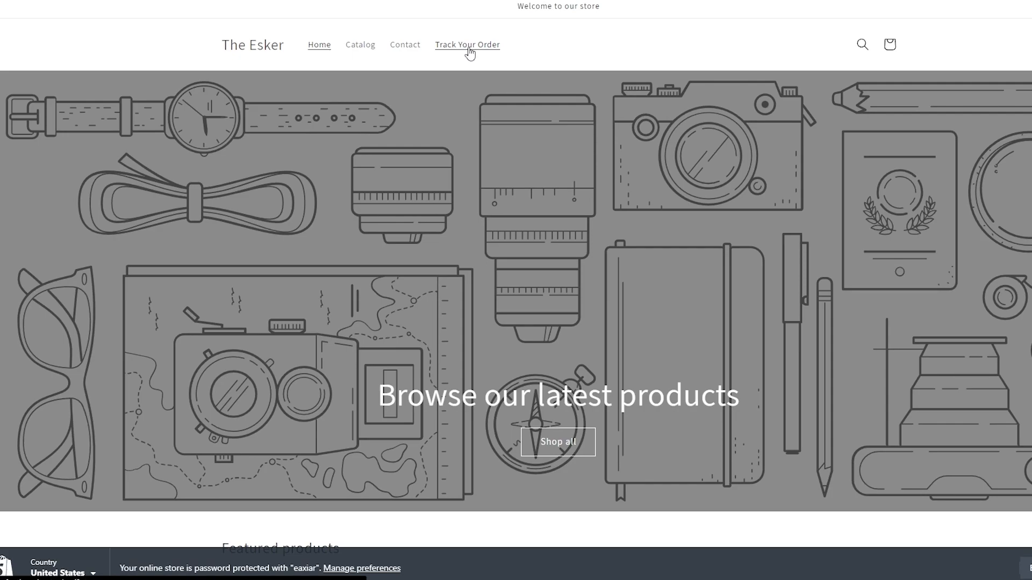
click(468, 46)
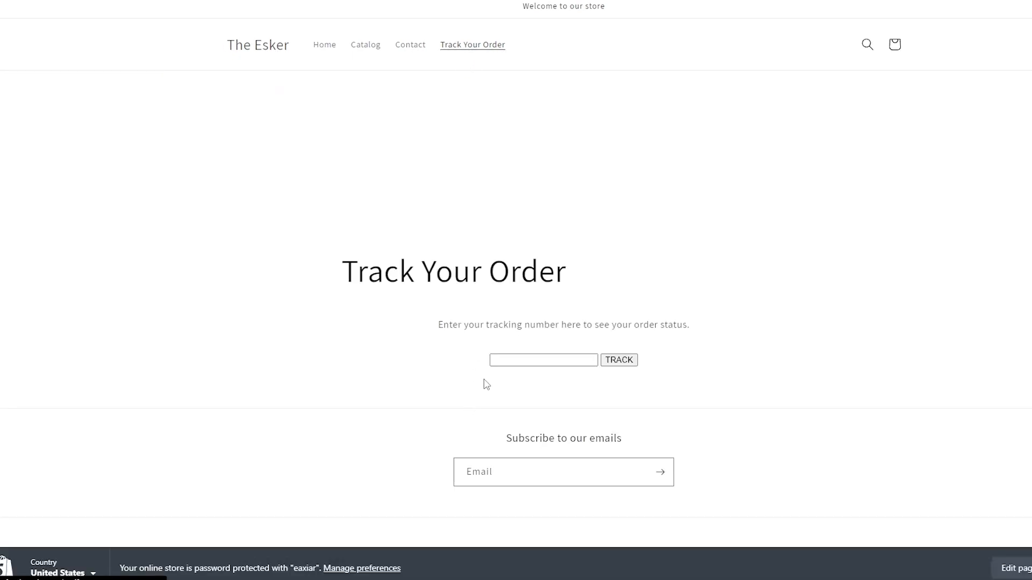
click(512, 361)
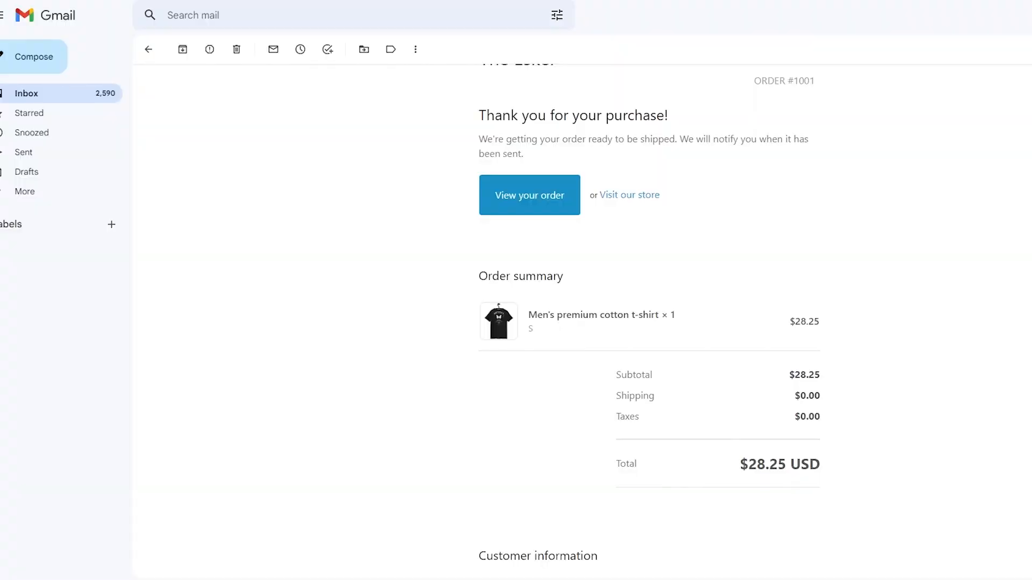
Look over the order confirmation email in Gmail, including the order summary and customer information
scroll(591, 290, up, 3)
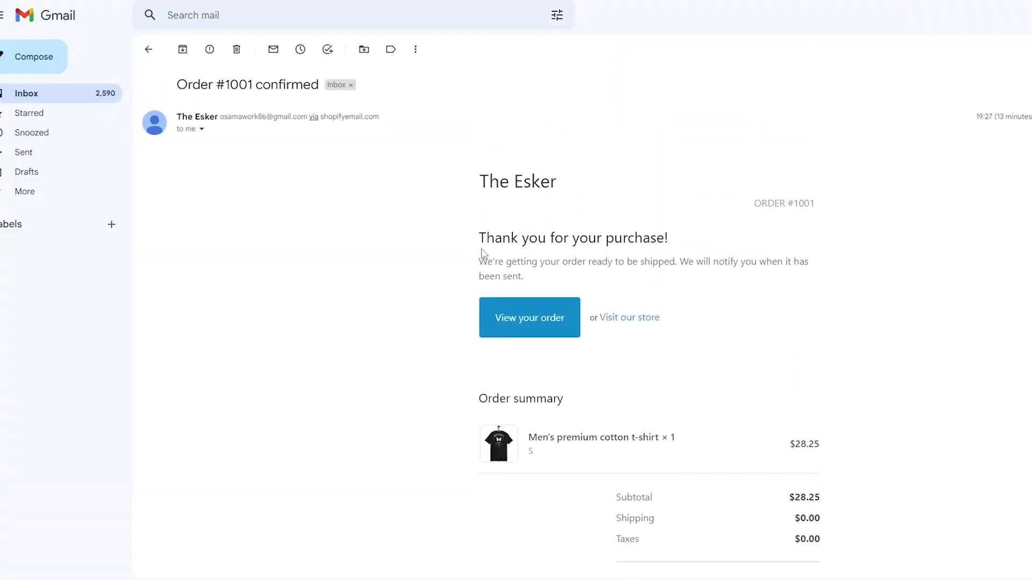
scroll(795, 263, down, 5)
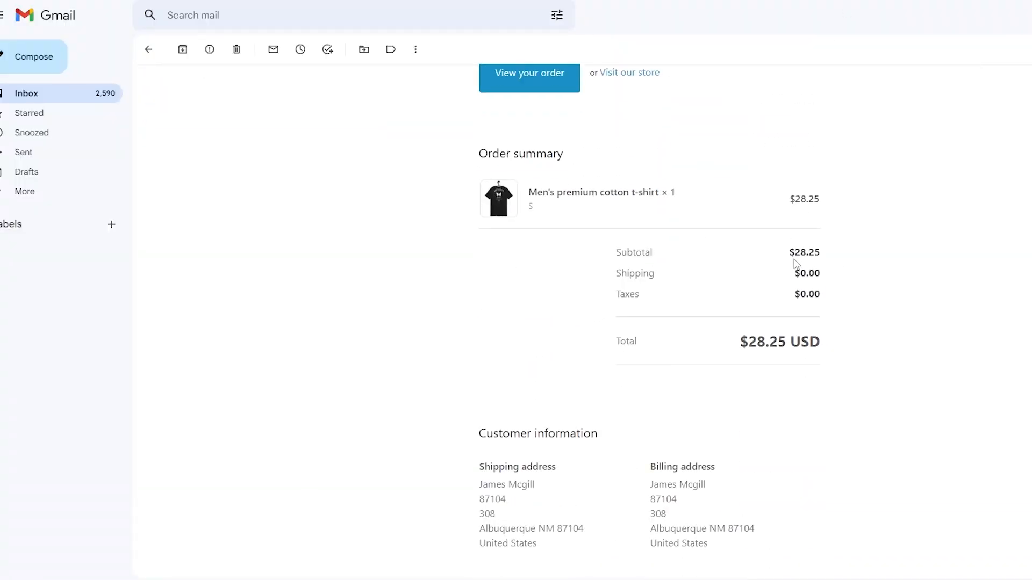
scroll(796, 264, up, 5)
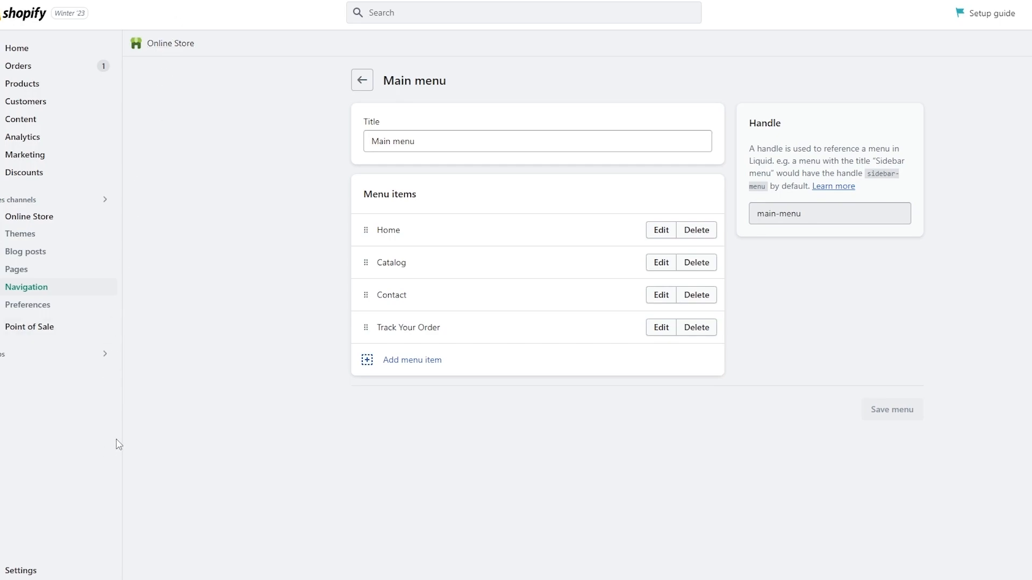
Switch to the Shopify admin, open the store's notification settings and find the Shipping group of customer notifications
click(21, 570)
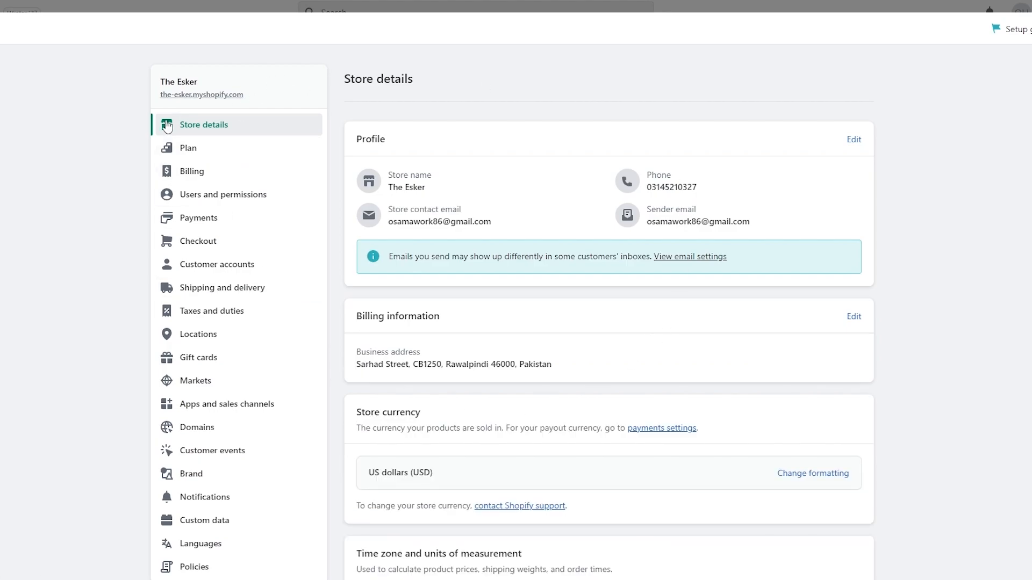
scroll(206, 301, down, 2)
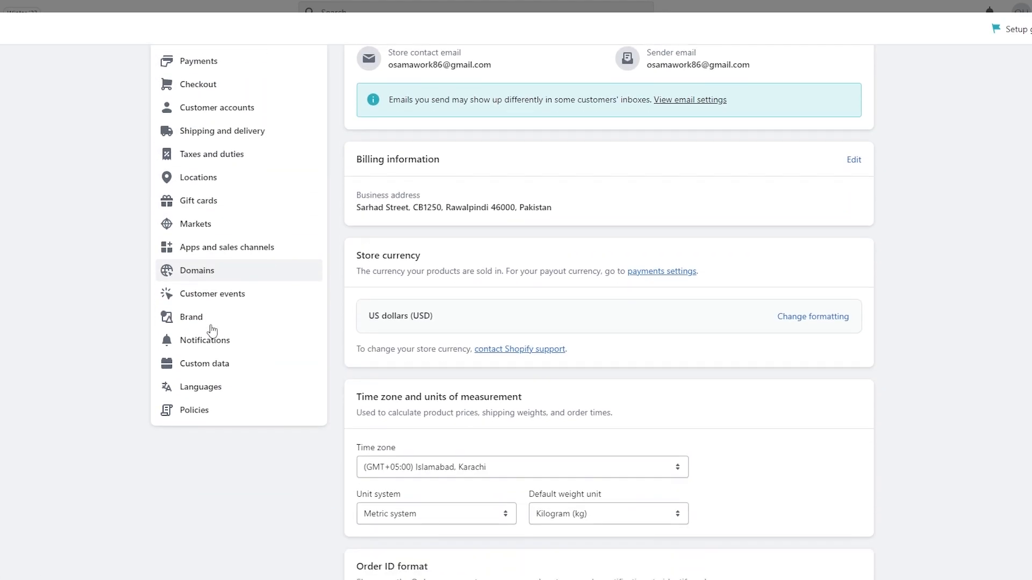
click(195, 379)
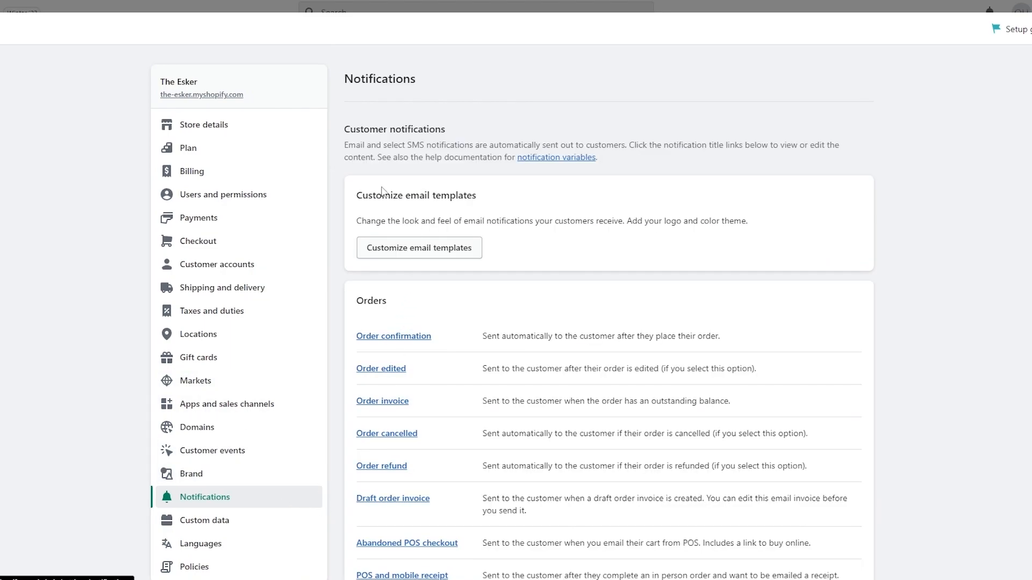
scroll(544, 215, down, 3)
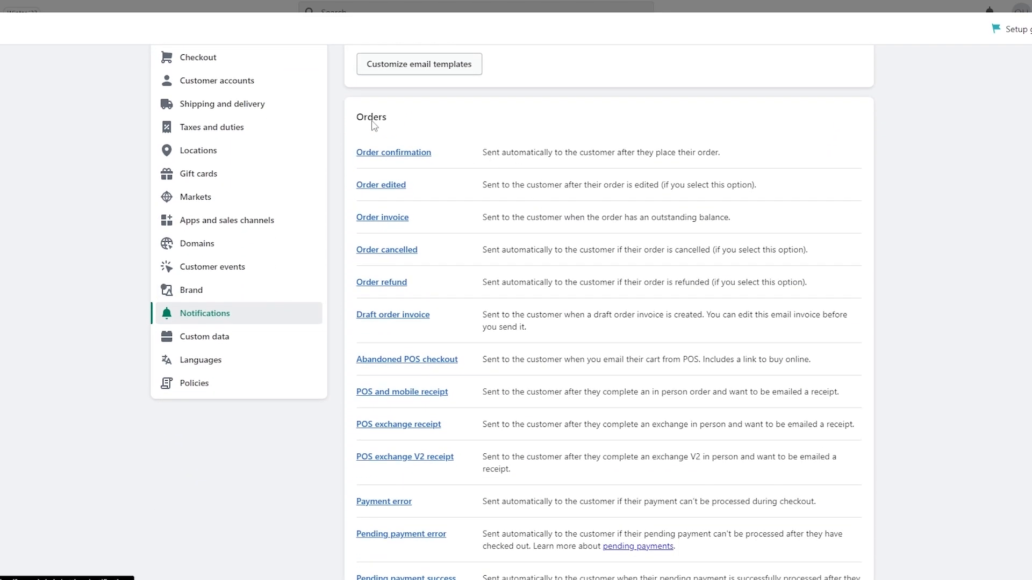
scroll(374, 125, down, 8)
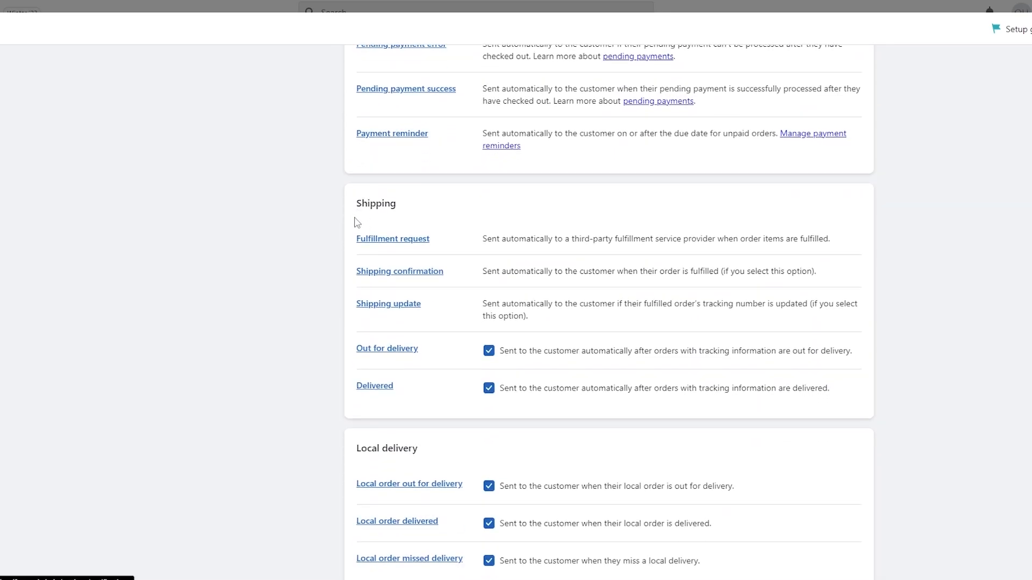
drag(357, 207, 396, 209)
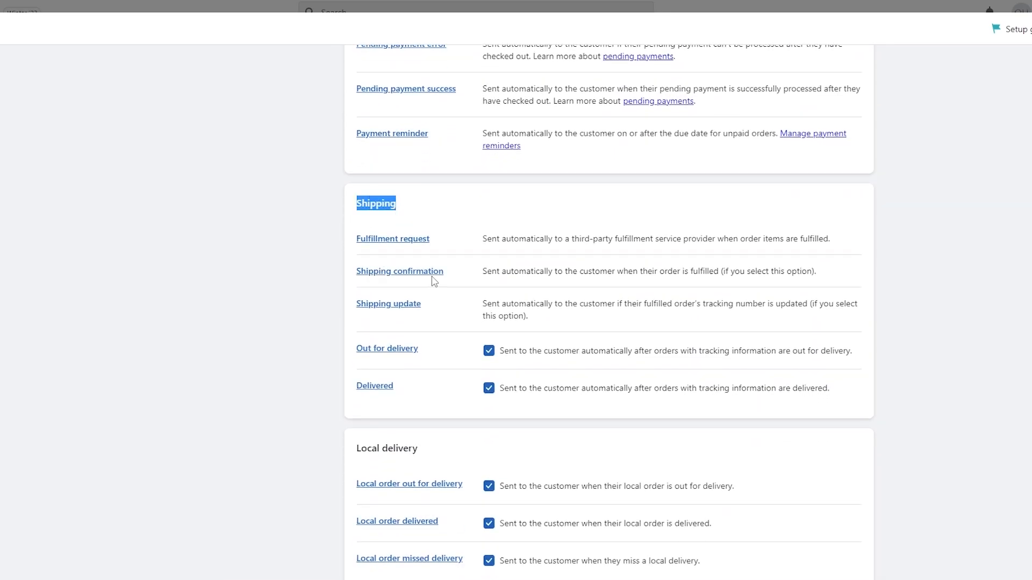
Open the Shipping confirmation notification and look over its email preview
click(404, 271)
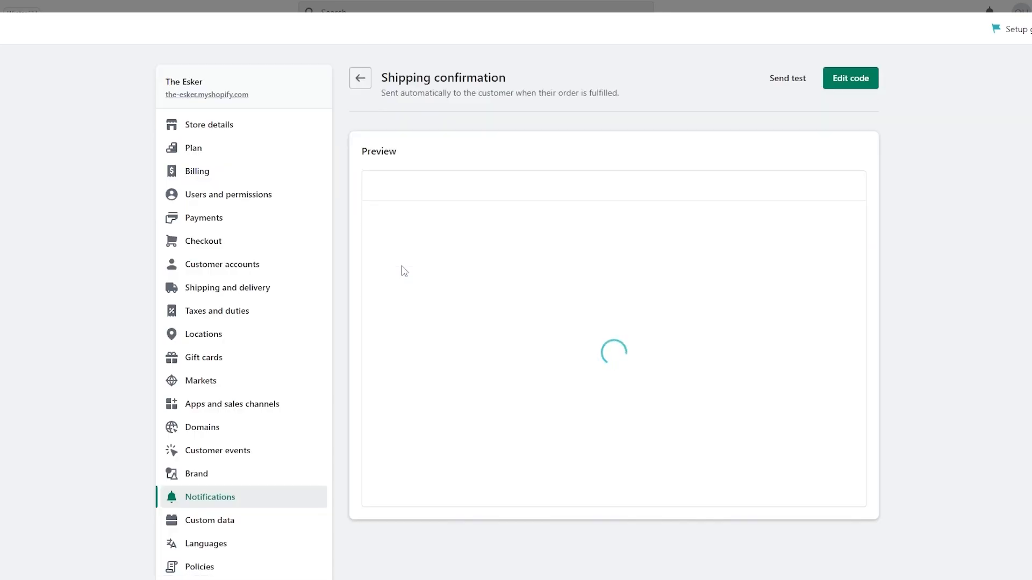
scroll(403, 271, down, 3)
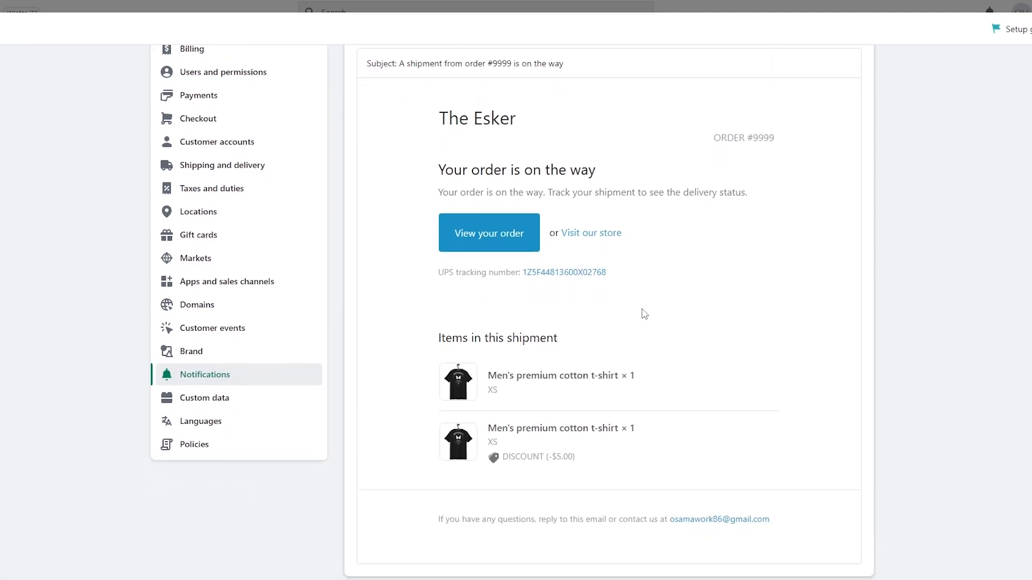
scroll(532, 338, up, 3)
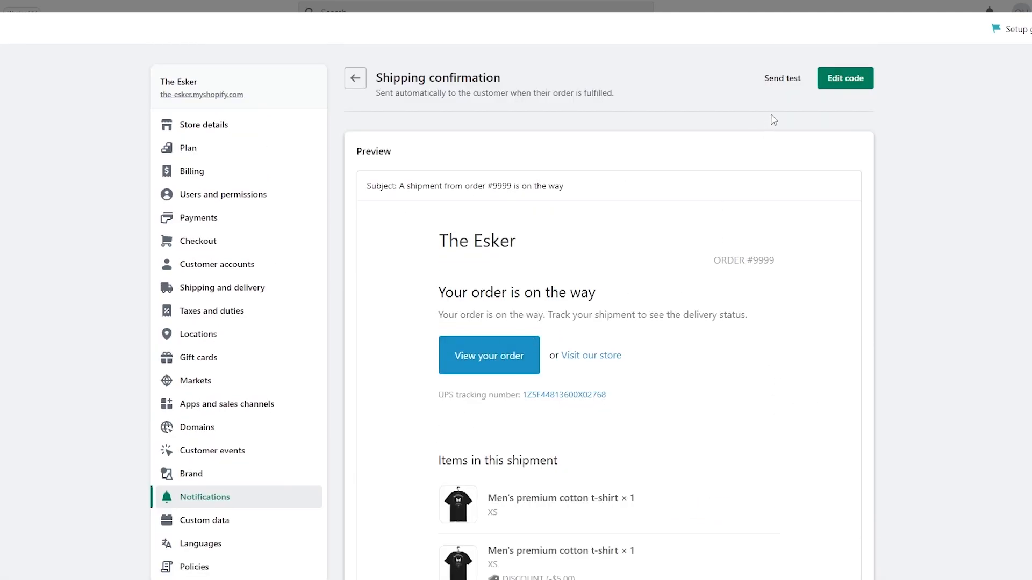
Open the Shipping confirmation template's code for editing and delete the entire HTML email body
click(855, 89)
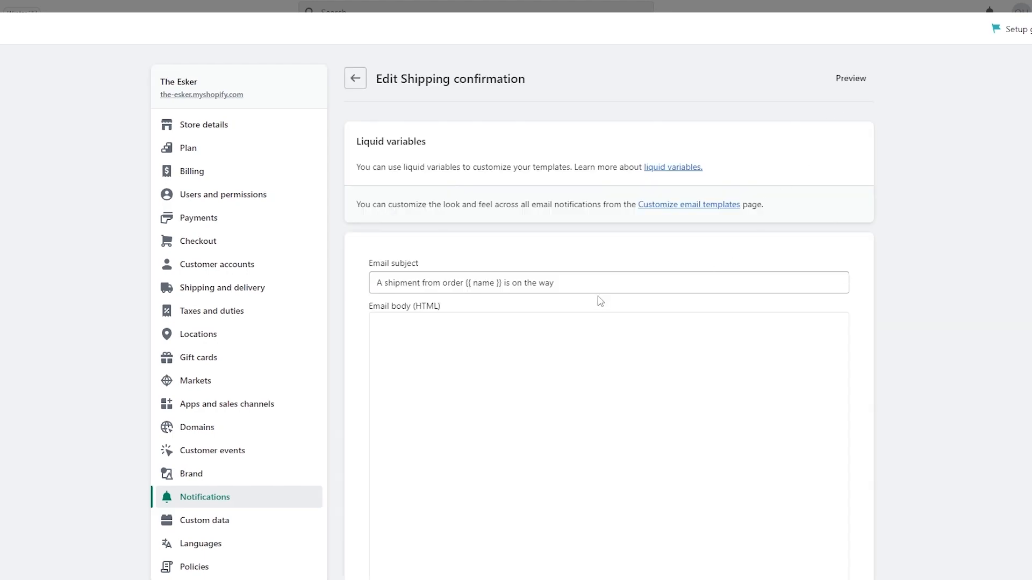
scroll(601, 300, down, 2)
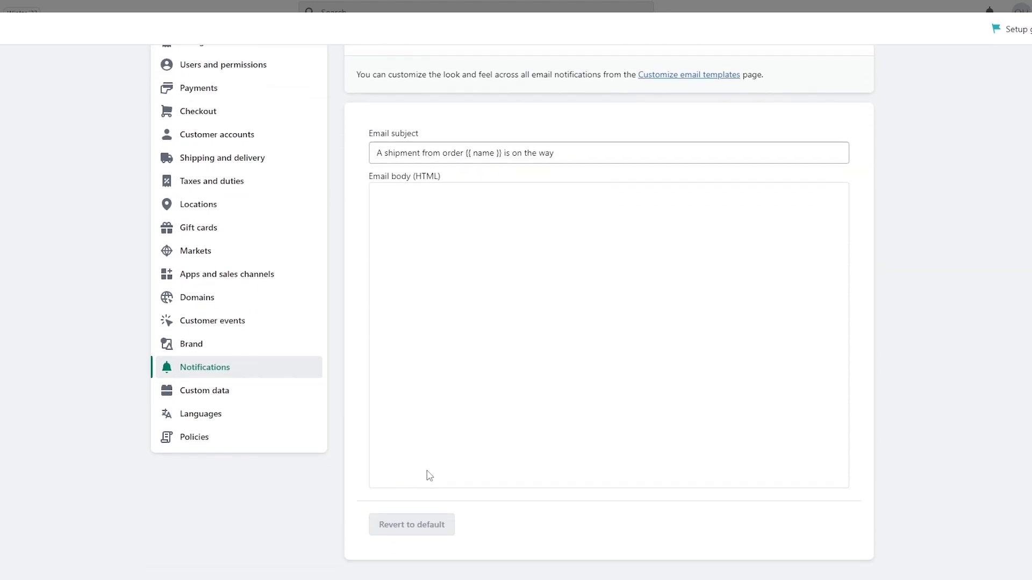
scroll(500, 314, down, 3)
click(470, 430)
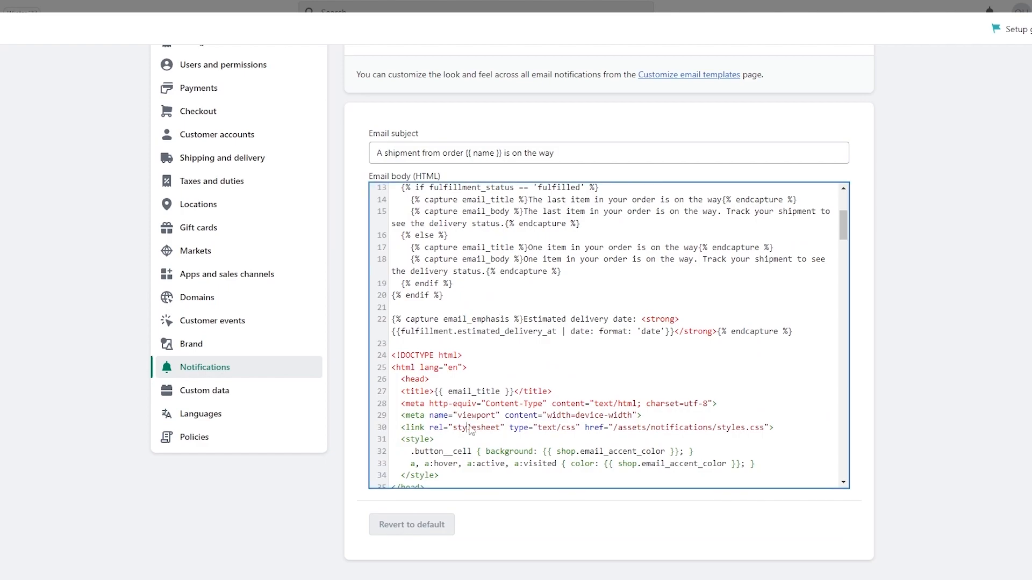
scroll(470, 429, down, 20)
scroll(547, 428, down, 20)
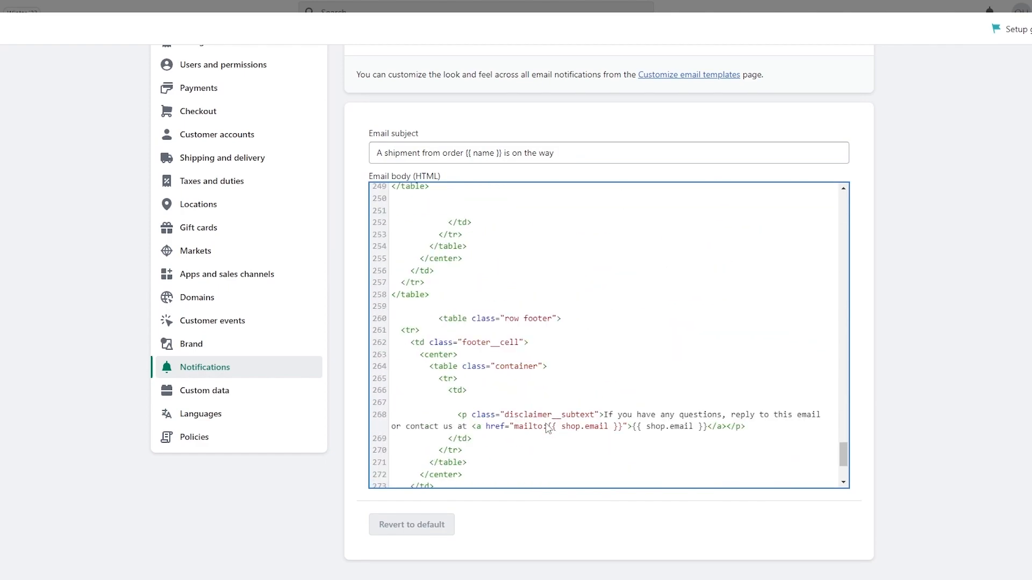
key(ctrl+a)
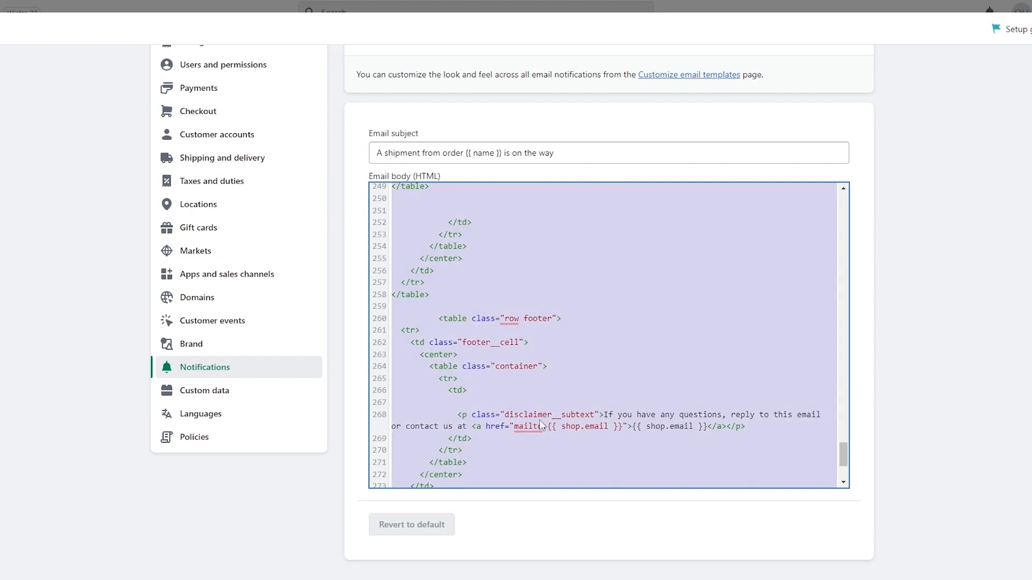
key(BackSpace)
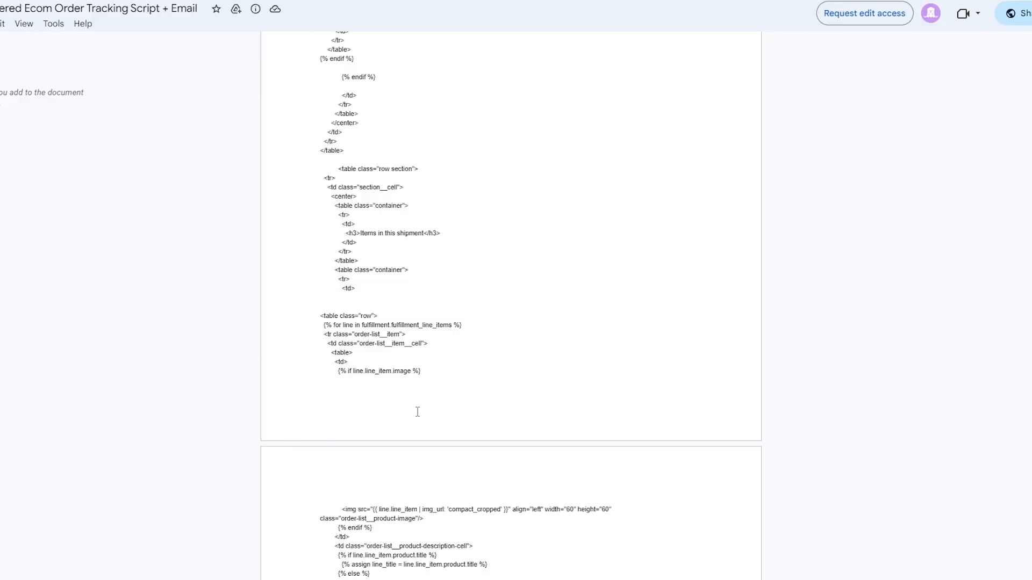
scroll(418, 411, up, 20)
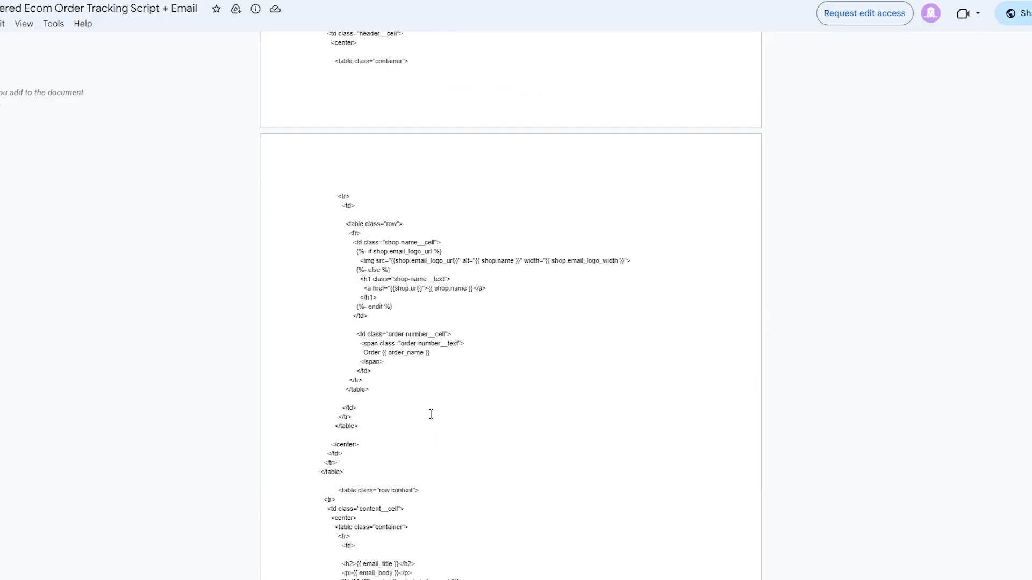
scroll(428, 416, down, 15)
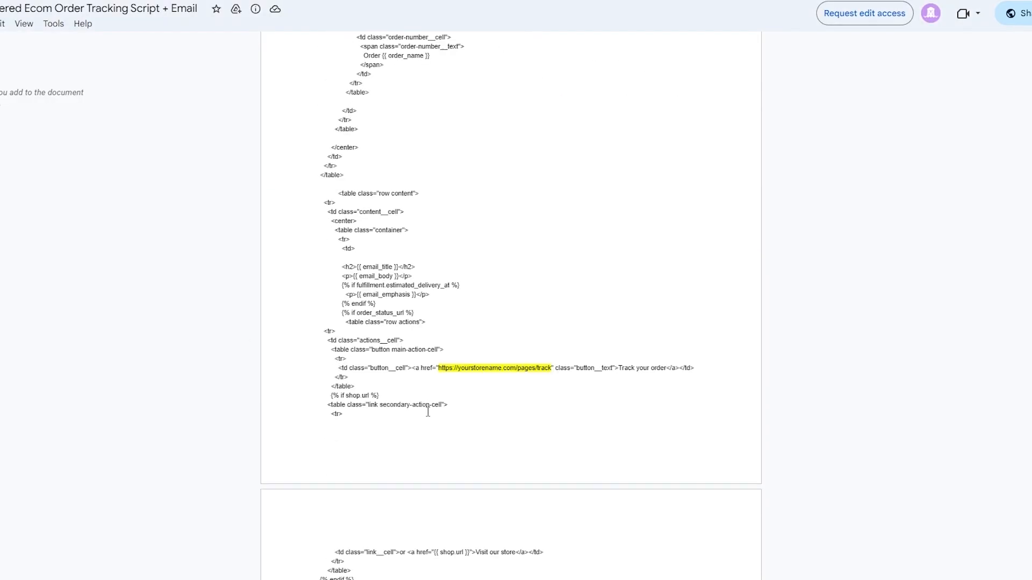
scroll(428, 411, up, 3)
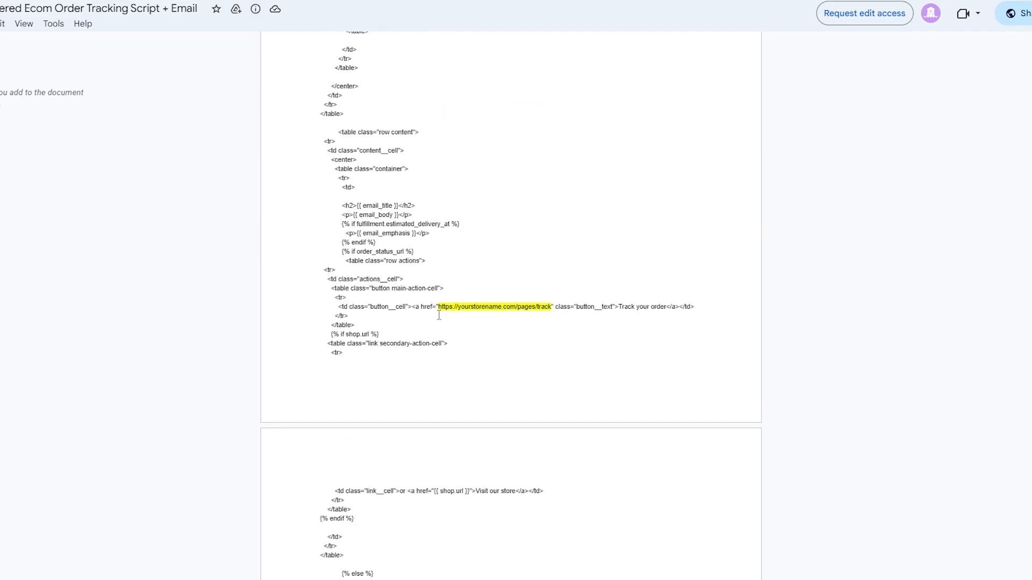
drag(454, 310, 530, 311)
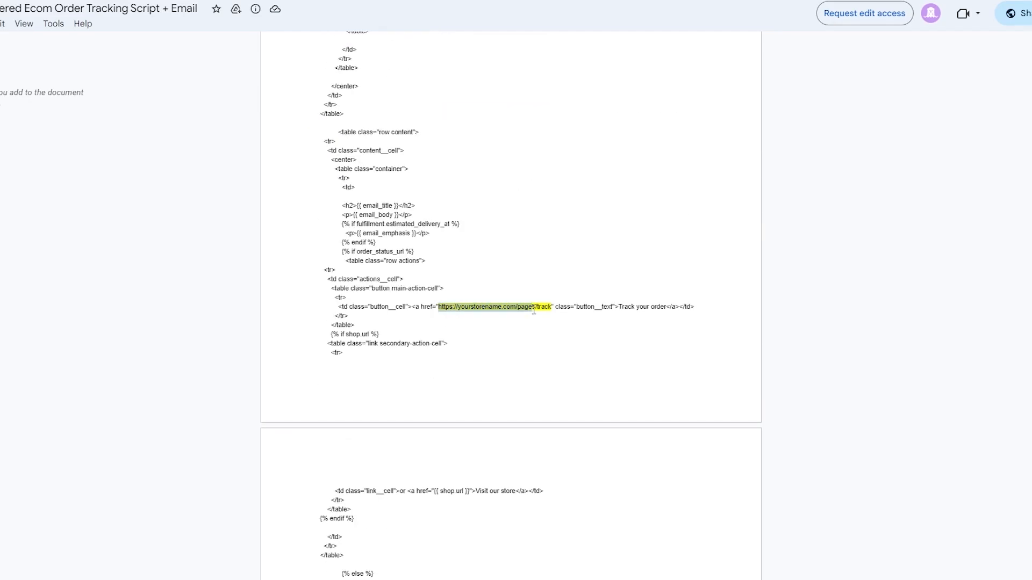
click(548, 329)
key(ctrl+plus)
key(ctrl+plus)
key(ctrl+plus)
key(ctrl+plus)
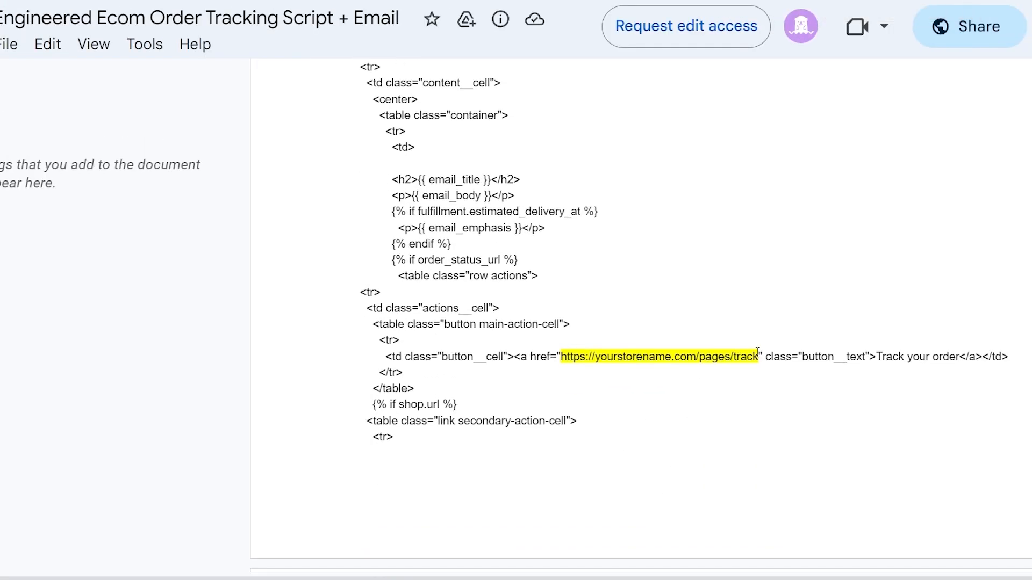
drag(563, 358, 760, 360)
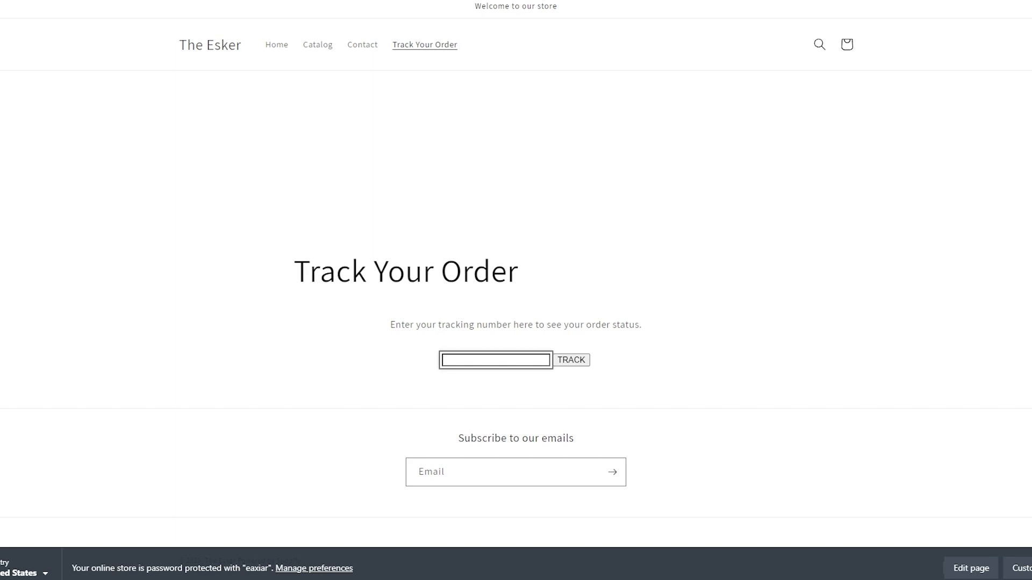
Copy the web address of the Track Your Order page from the online store
click(214, 0)
right_click(214, 0)
click(256, 48)
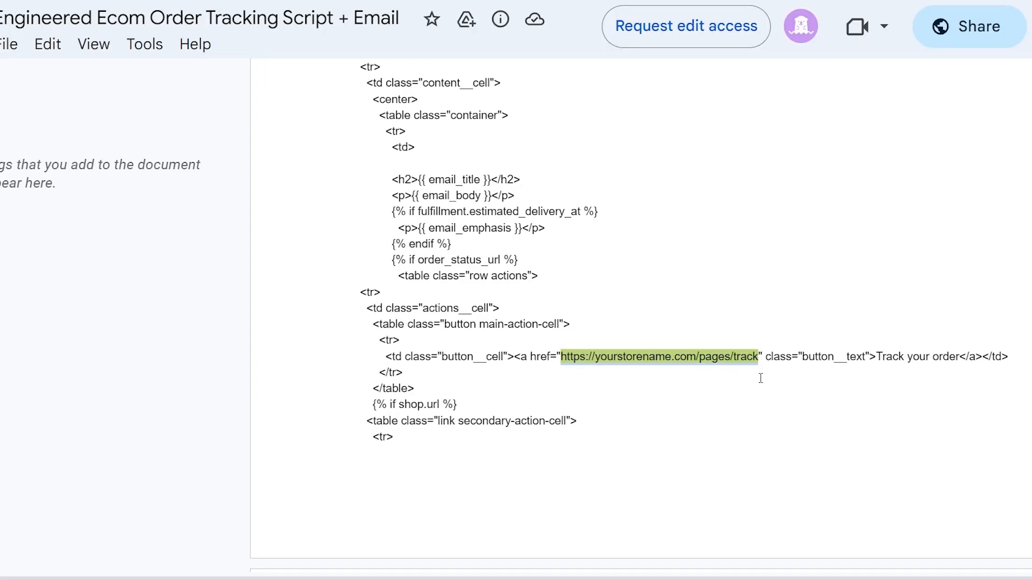
Copy the complete shipping email script from the Google Docs document and paste it into the Shipping confirmation's HTML email body
key(ctrl+minus)
key(ctrl+minus)
key(ctrl+minus)
key(ctrl+minus)
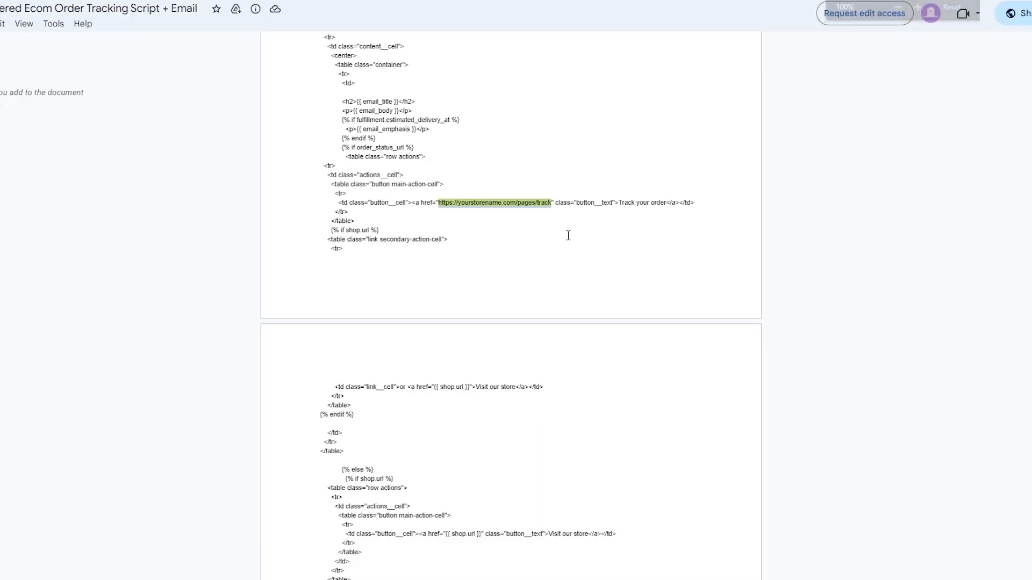
scroll(566, 235, up, 2)
click(354, 251)
scroll(346, 201, up, 10)
drag(321, 116, 345, 394)
right_click(330, 359)
click(364, 373)
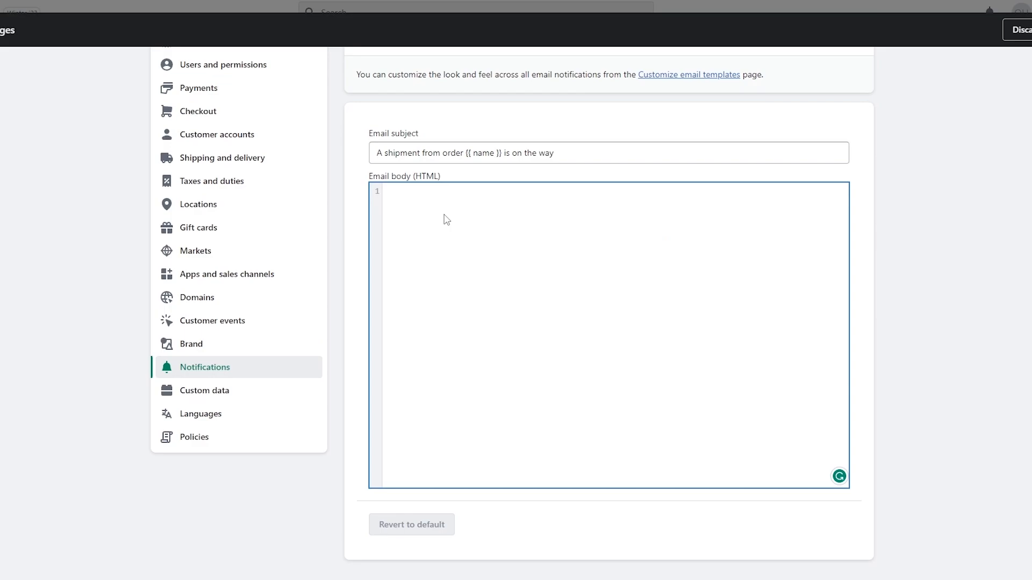
key(ctrl+v)
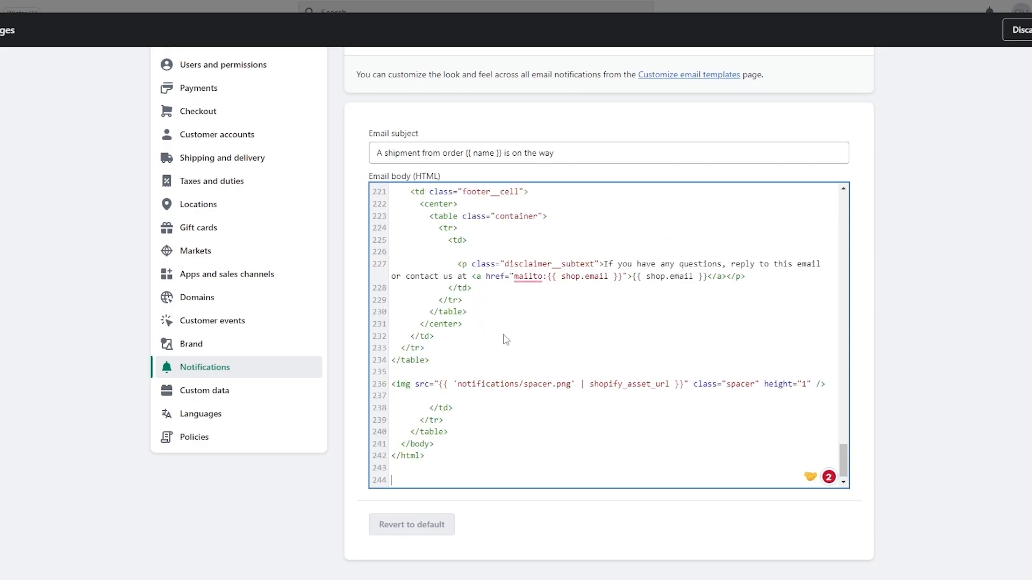
Find the Track your order button's link in the Shipping confirmation HTML and copy the Track Your Order page's address from the online store
scroll(520, 355, up, 12)
scroll(519, 350, down, 3)
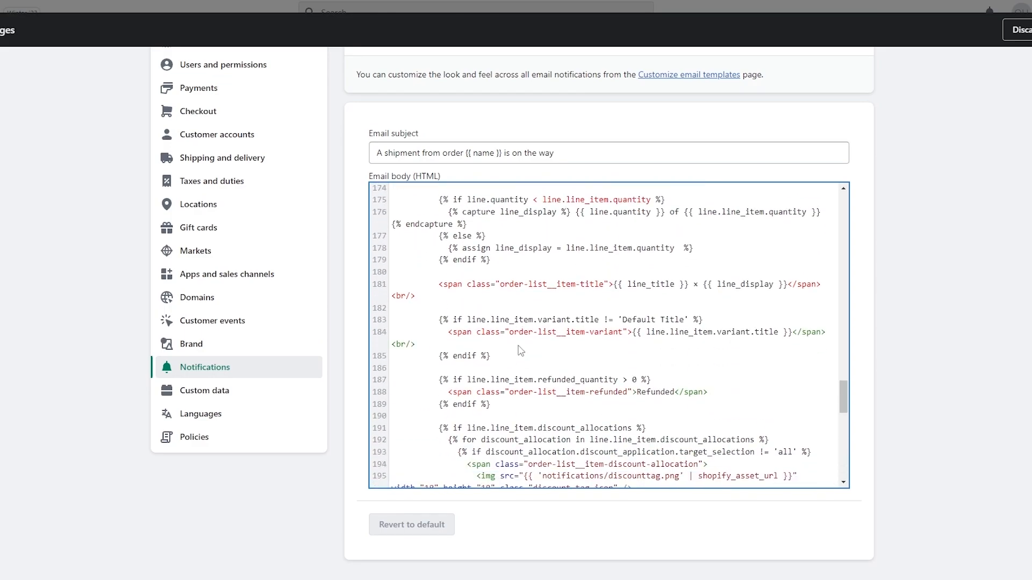
scroll(544, 364, up, 3)
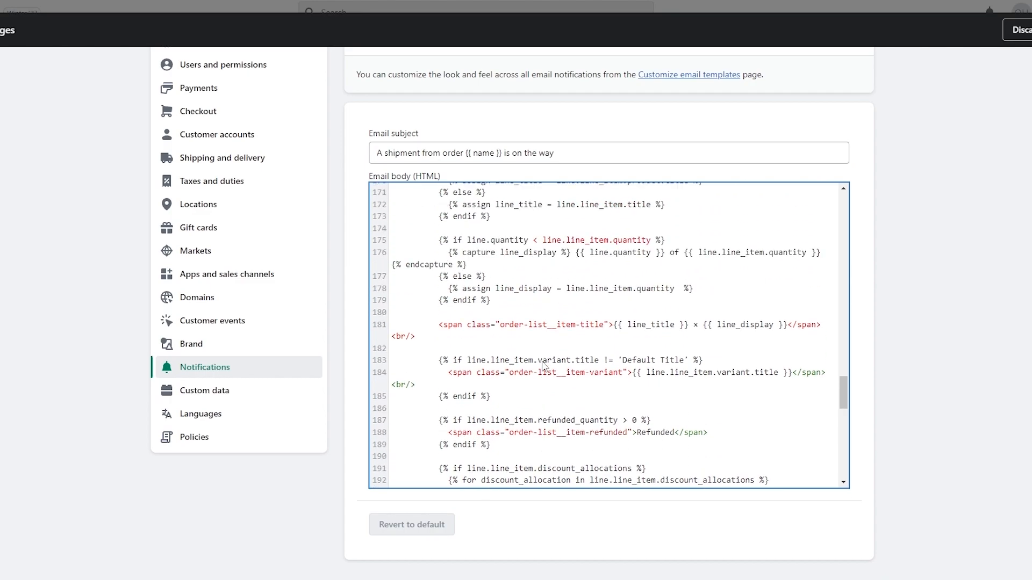
scroll(590, 342, up, 15)
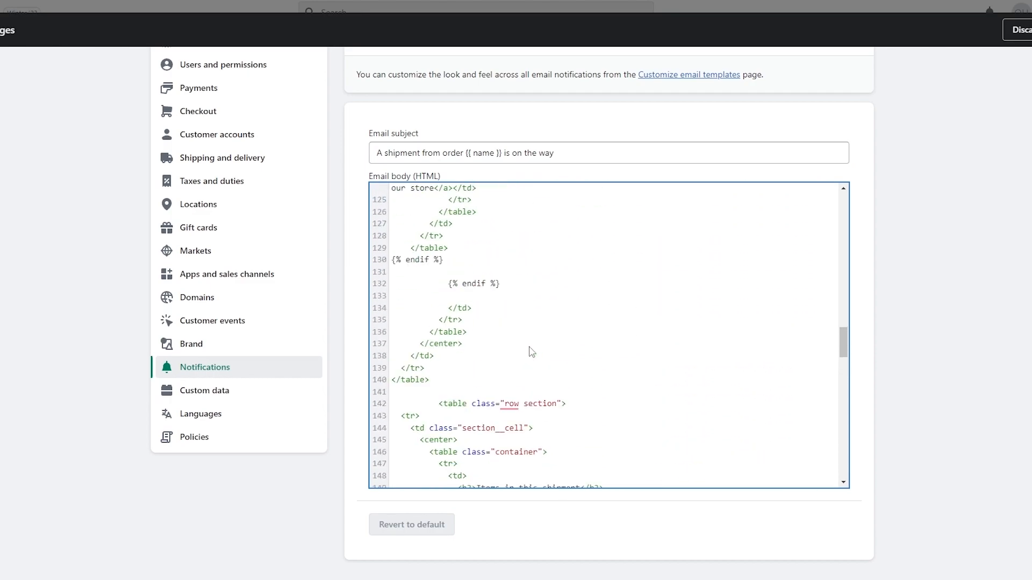
scroll(532, 352, up, 8)
scroll(530, 288, down, 4)
scroll(559, 269, up, 3)
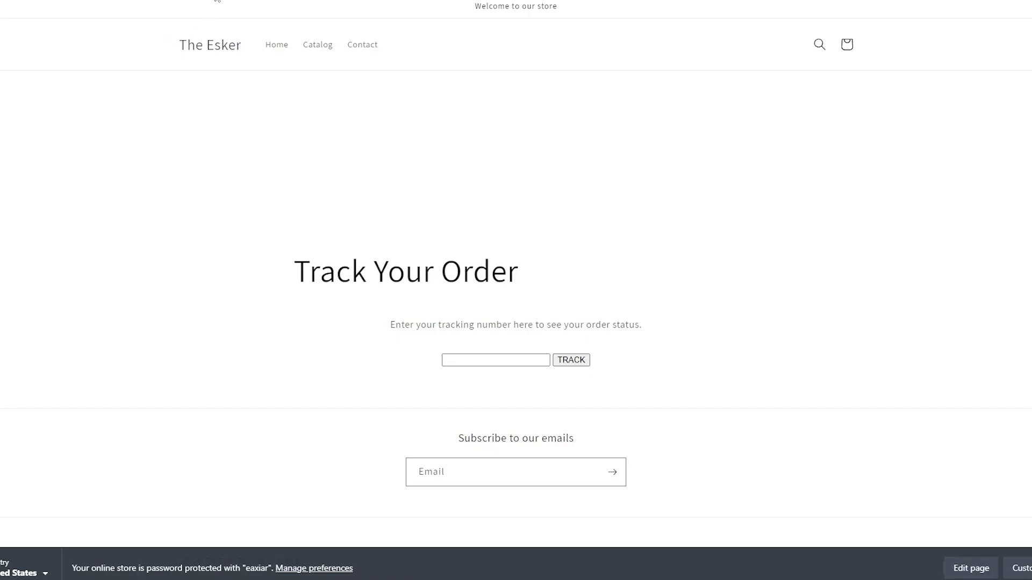
right_click(230, 0)
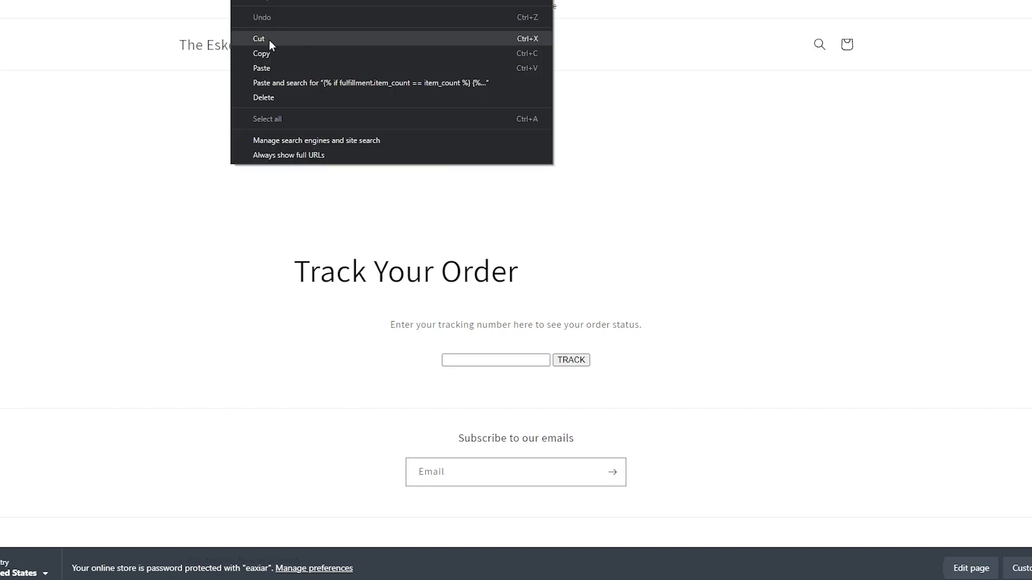
click(275, 53)
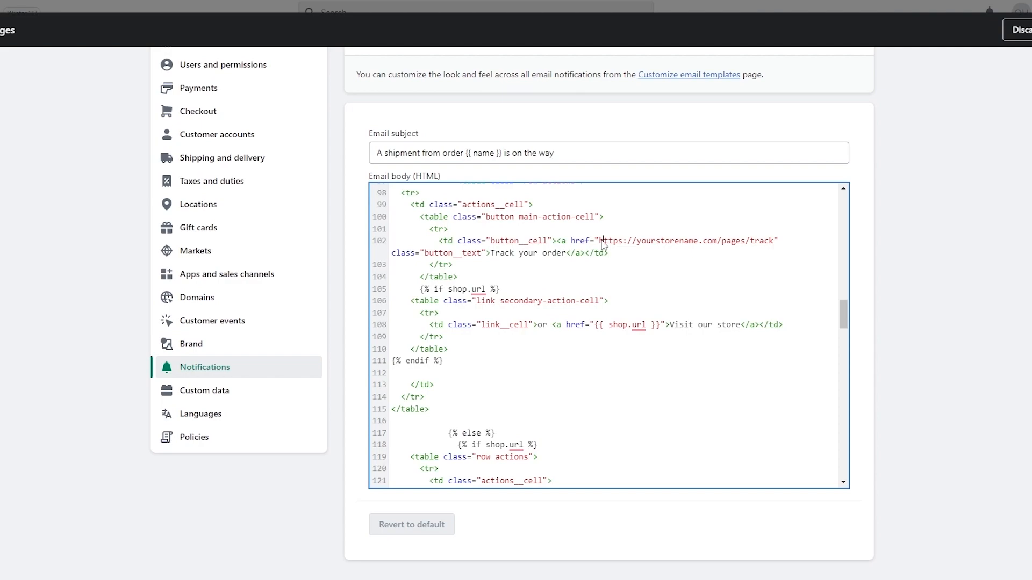
drag(600, 246, 777, 248)
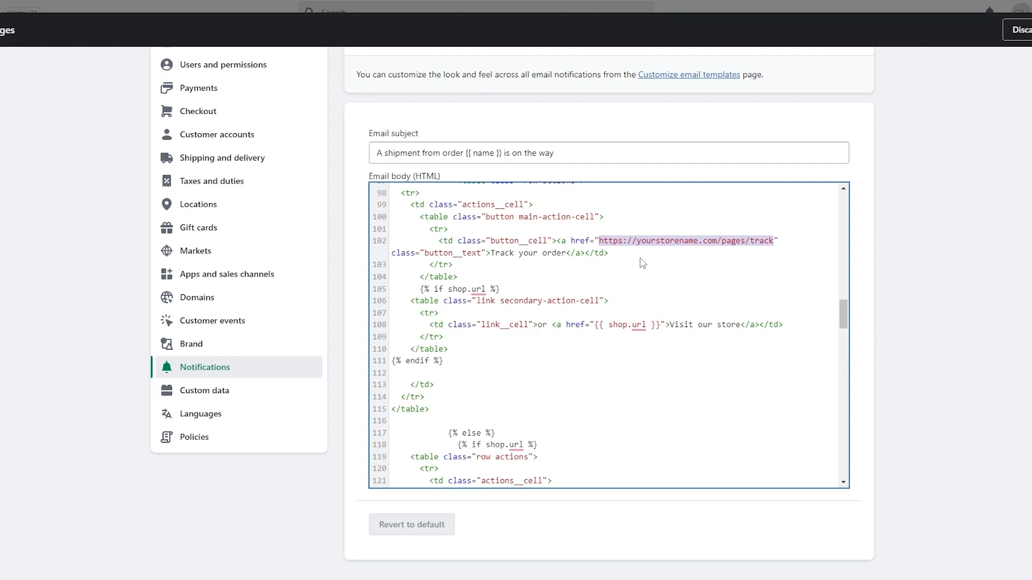
key(ctrl+v)
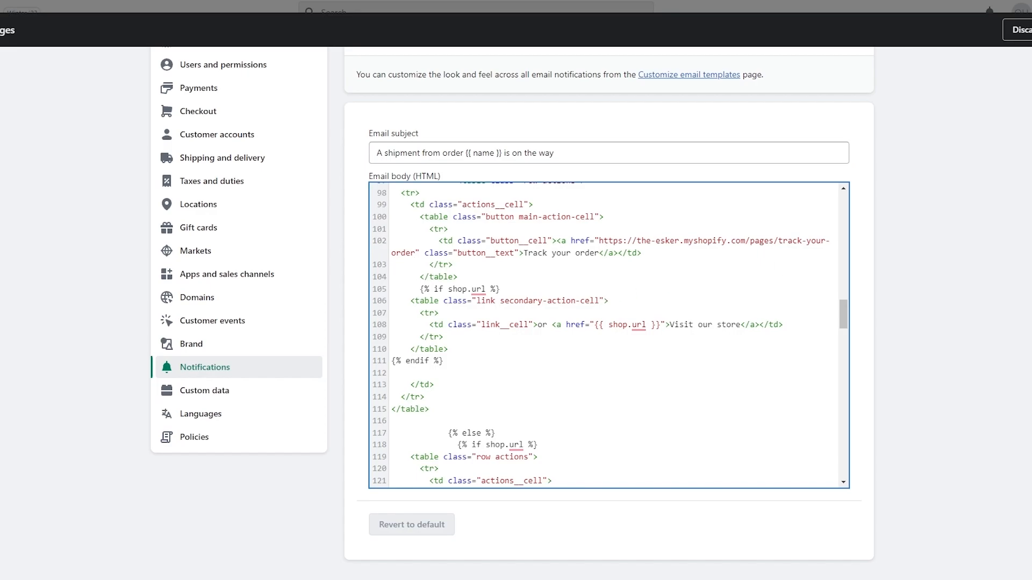
click(1031, 30)
scroll(513, 342, up, 20)
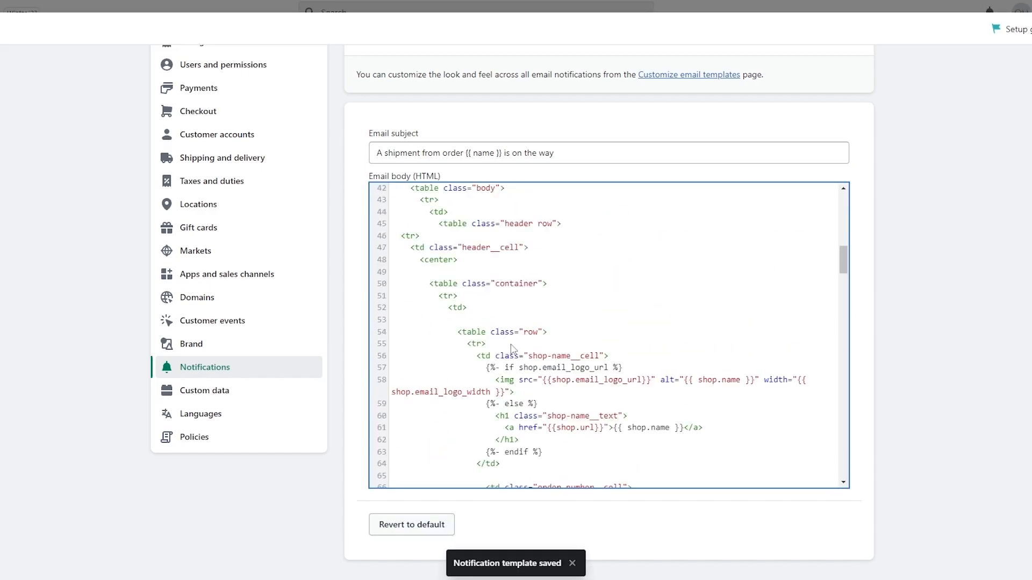
Return to the notifications list and open the Shipping confirmation to review its email preview
click(220, 368)
scroll(475, 377, down, 4)
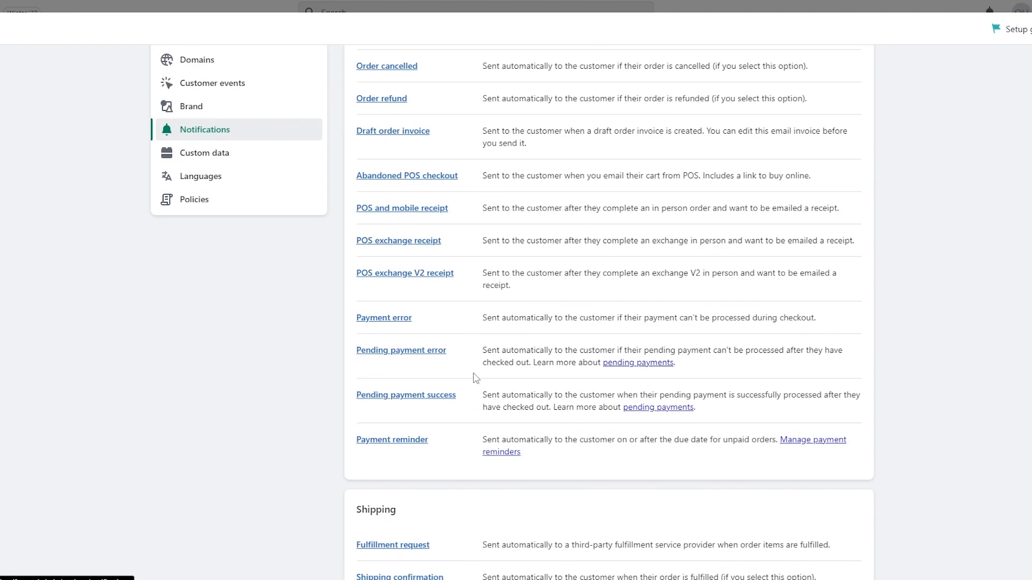
scroll(476, 377, down, 5)
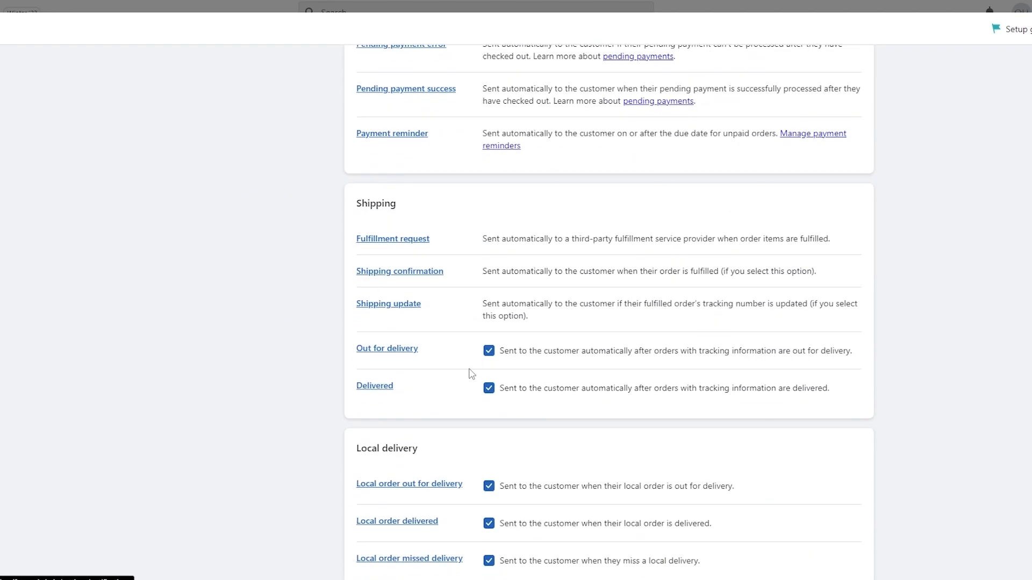
click(403, 277)
scroll(540, 226, down, 4)
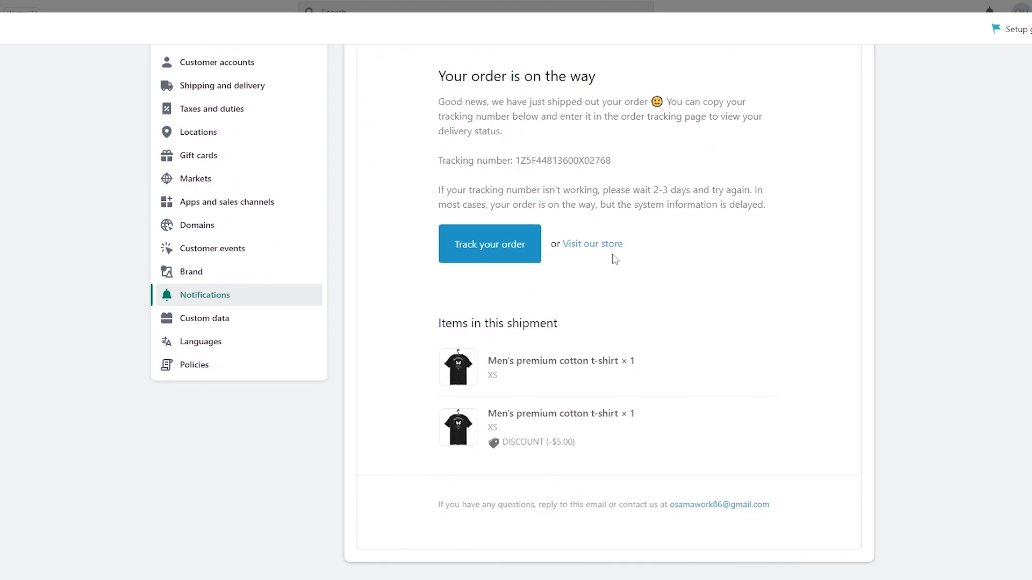
scroll(582, 423, up, 3)
scroll(649, 428, down, 1)
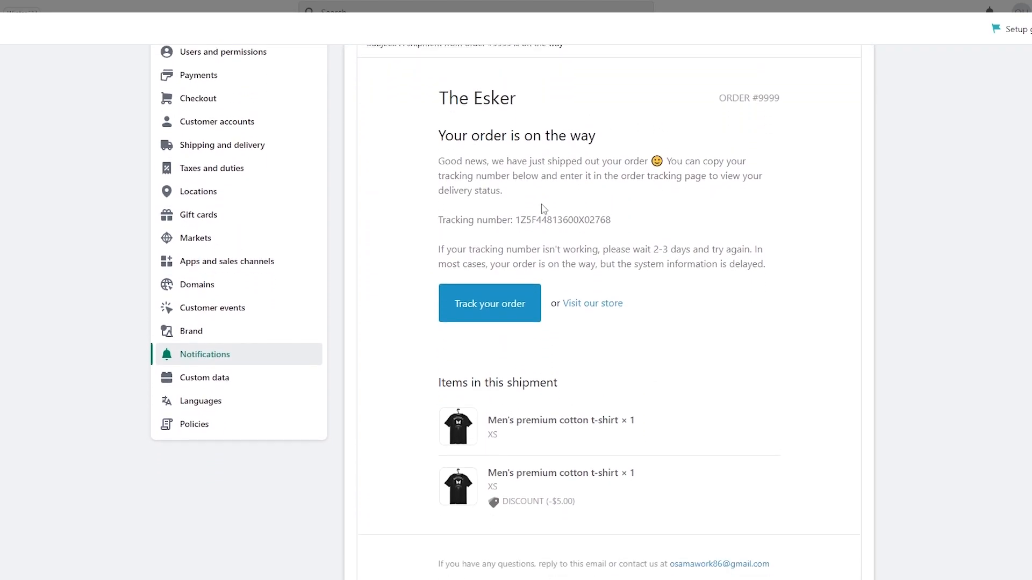
Copy the sample tracking number from the shipping confirmation preview and track it on the store's Track Your Order page
drag(518, 221, 610, 232)
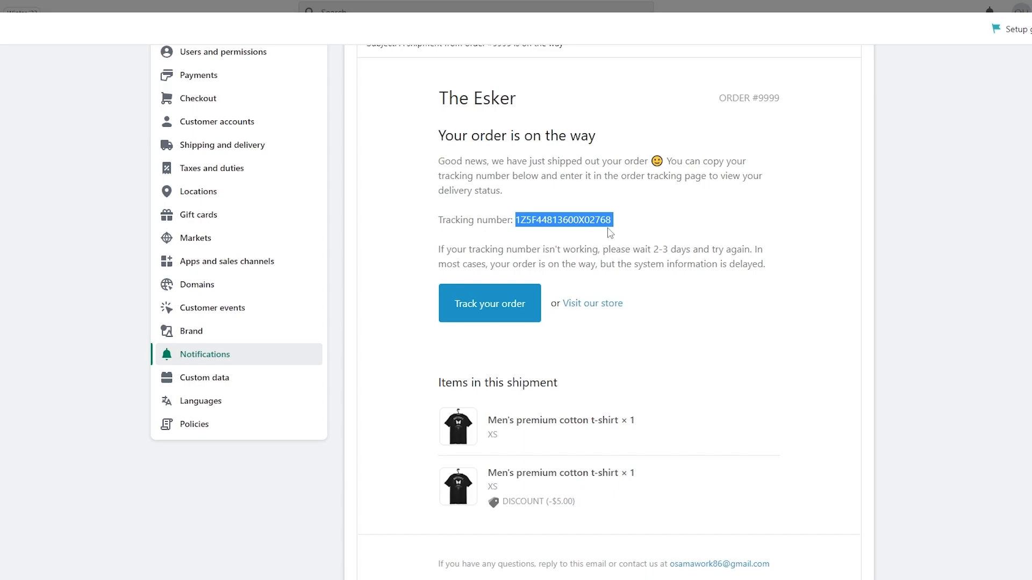
right_click(546, 222)
click(573, 233)
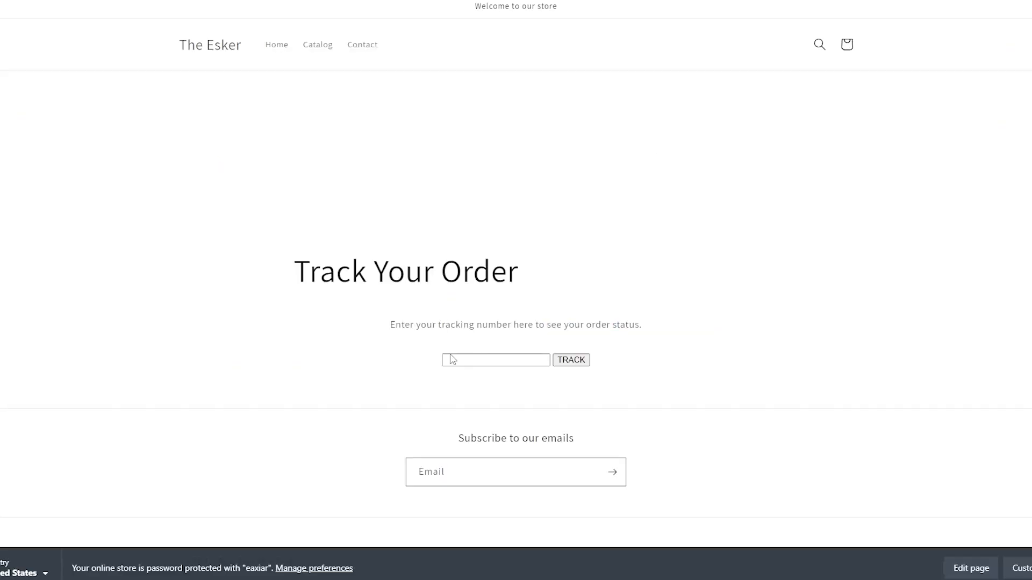
click(451, 360)
key(ctrl+v)
click(569, 360)
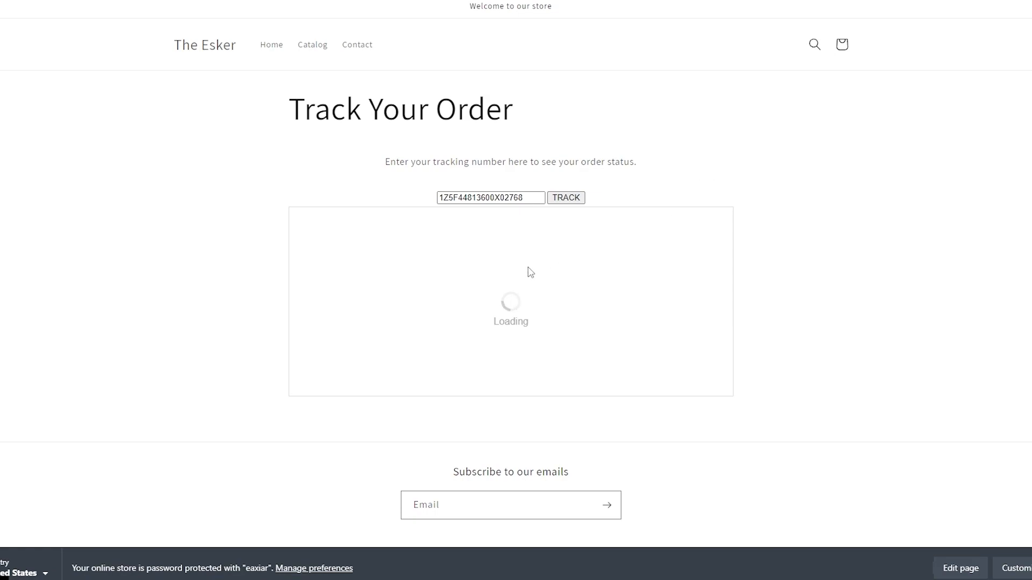
click(494, 198)
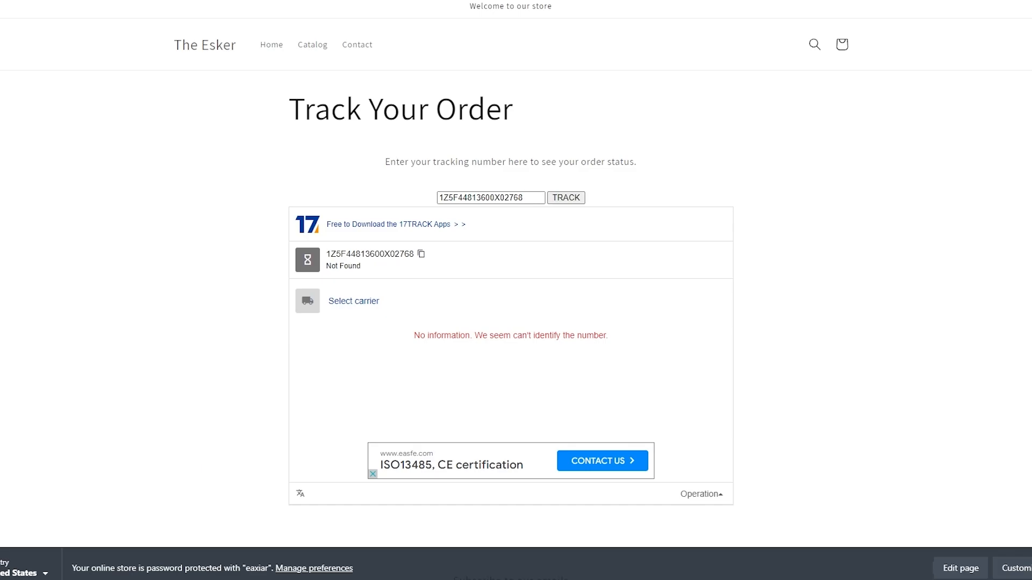
Switch to Gmail and look over the order confirmation email received from the store
key(ctrl+shift+Tab)
click(621, 248)
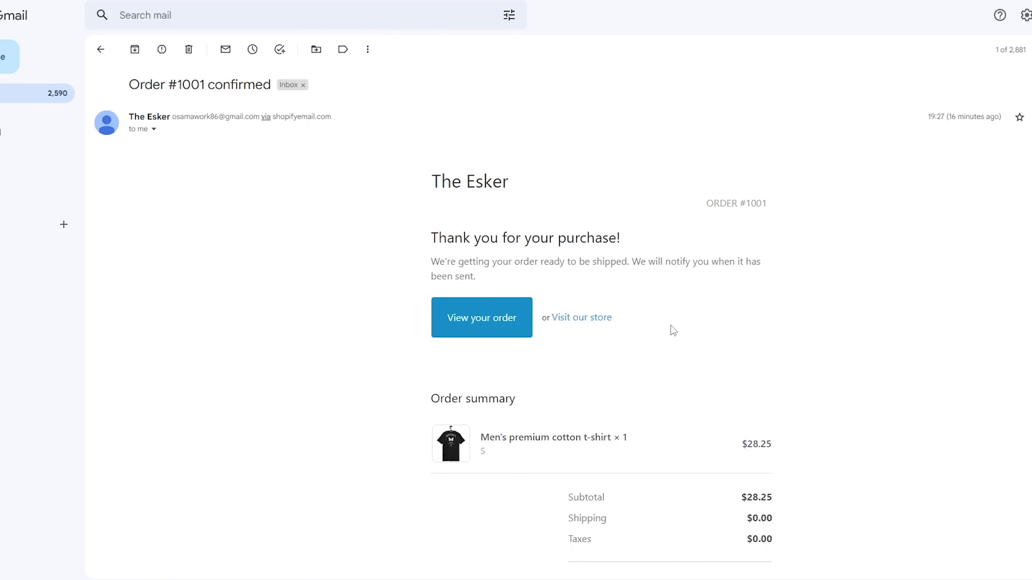
scroll(672, 329, down, 3)
scroll(303, 225, up, 3)
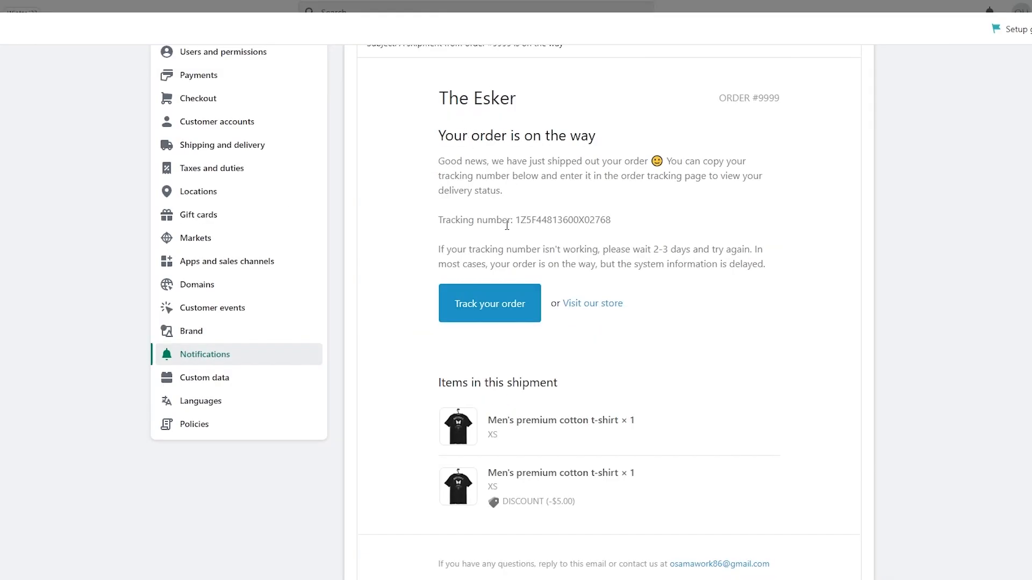
Highlight the tracking number in Shopify's shipping confirmation email preview
drag(518, 220, 620, 225)
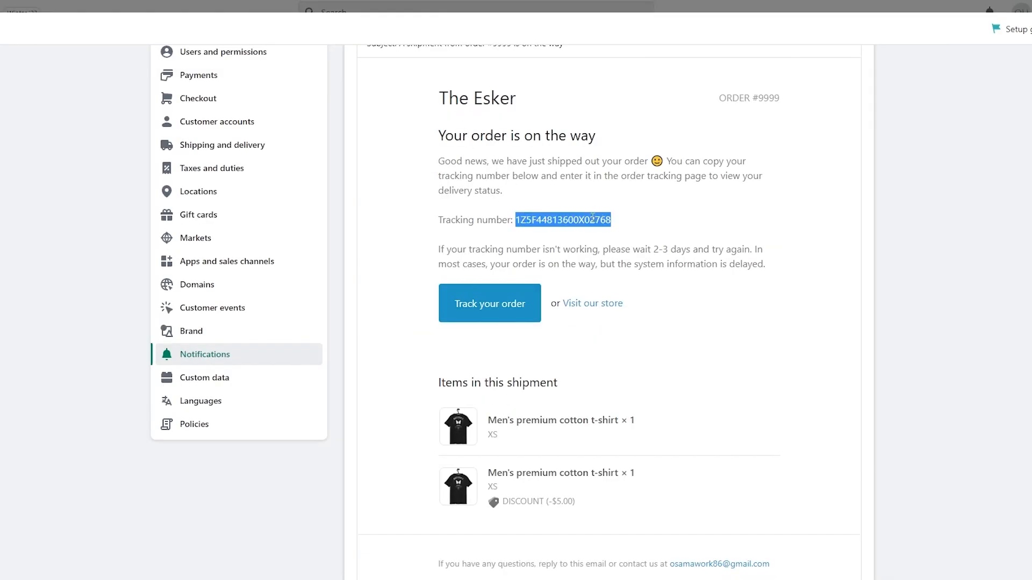